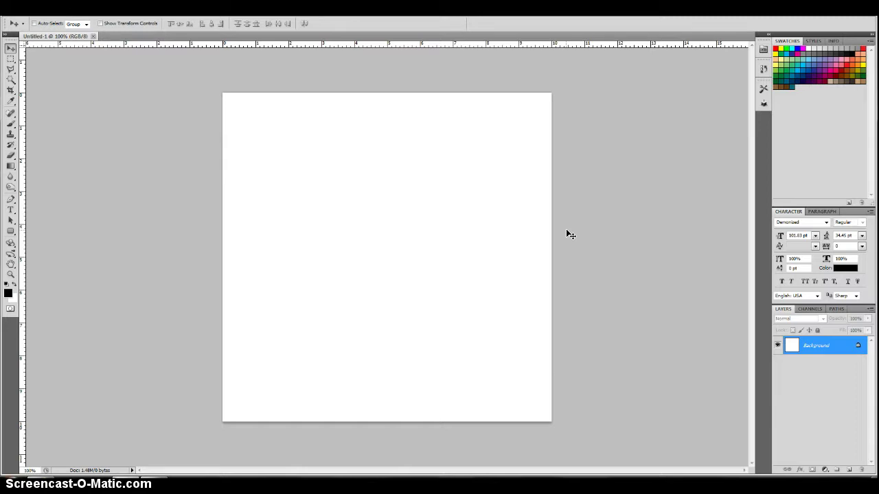
Fill the white background with black using the Paint Bucket and add a new layer above it.
click(10, 165)
click(51, 174)
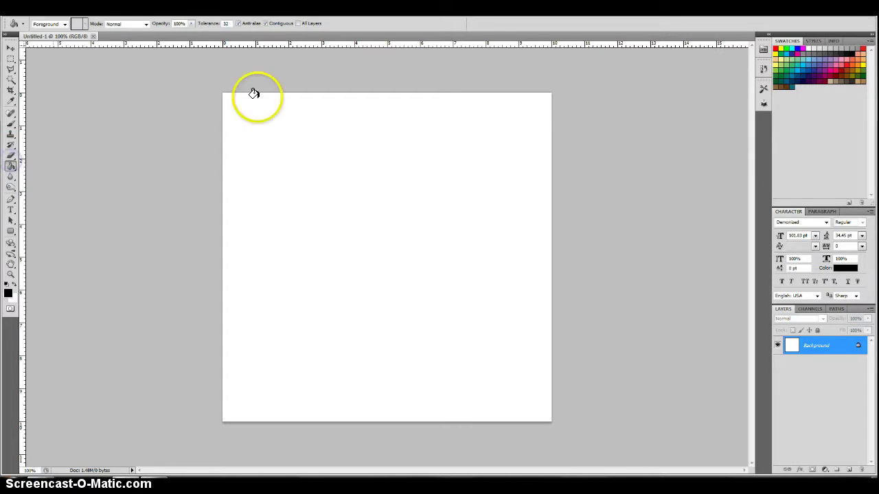
click(482, 240)
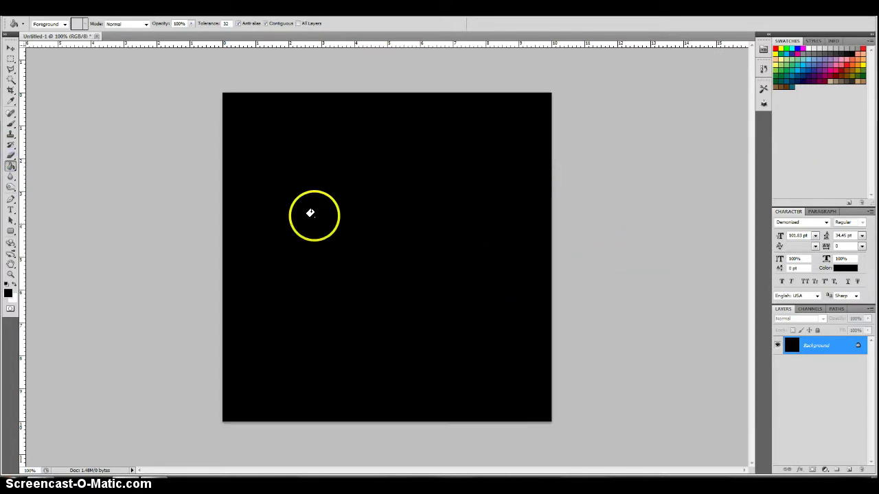
click(850, 471)
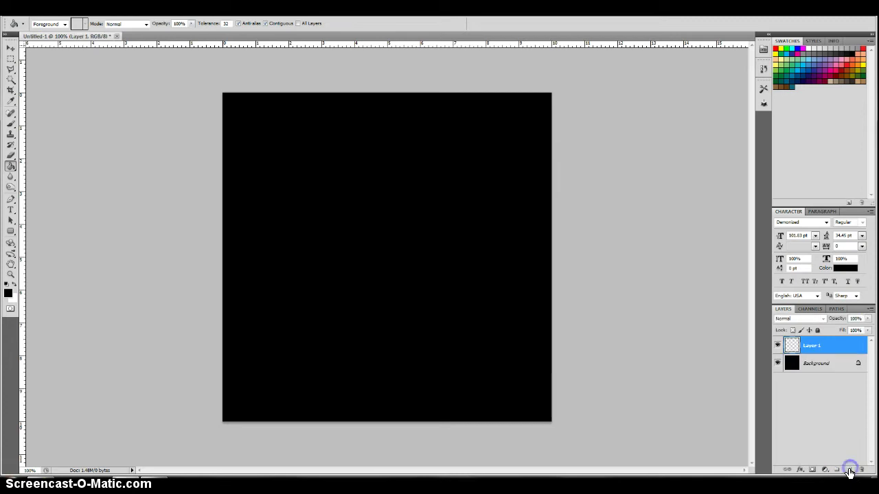
Select a small circle in the upper middle of the black canvas with the Elliptical Marquee.
click(10, 60)
drag(10, 62, 10, 63)
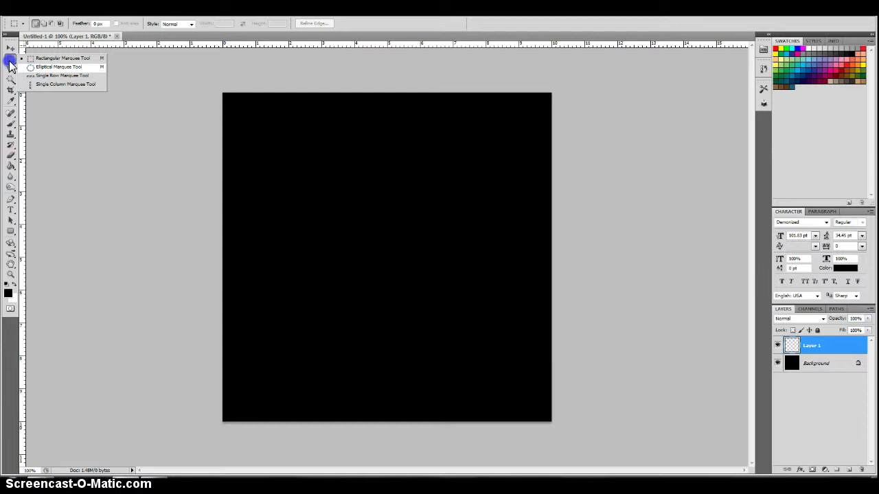
drag(11, 63, 48, 67)
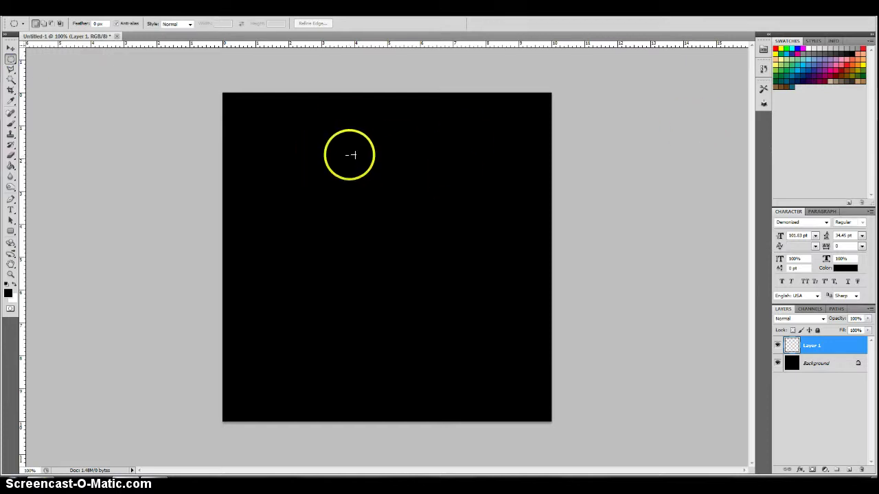
drag(350, 156, 350, 156)
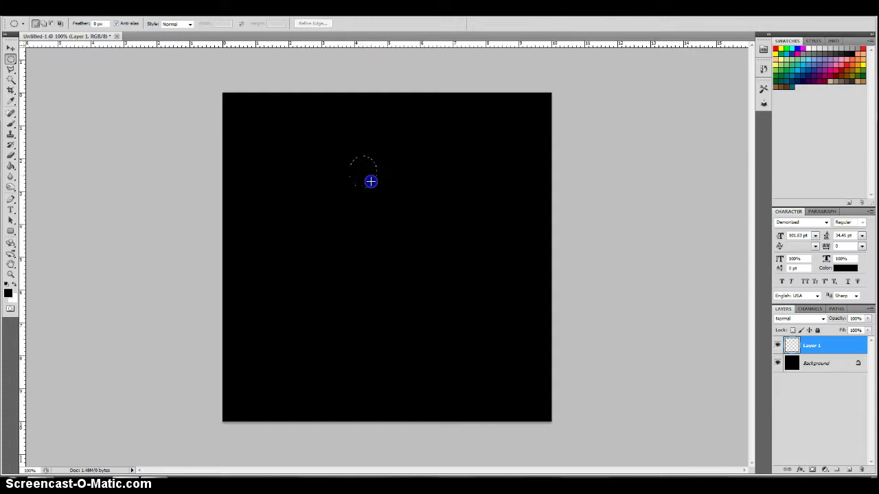
mouse_move(371, 181)
mouse_down()
mouse_move(373, 131)
mouse_move(408, 143)
mouse_move(372, 179)
mouse_up()
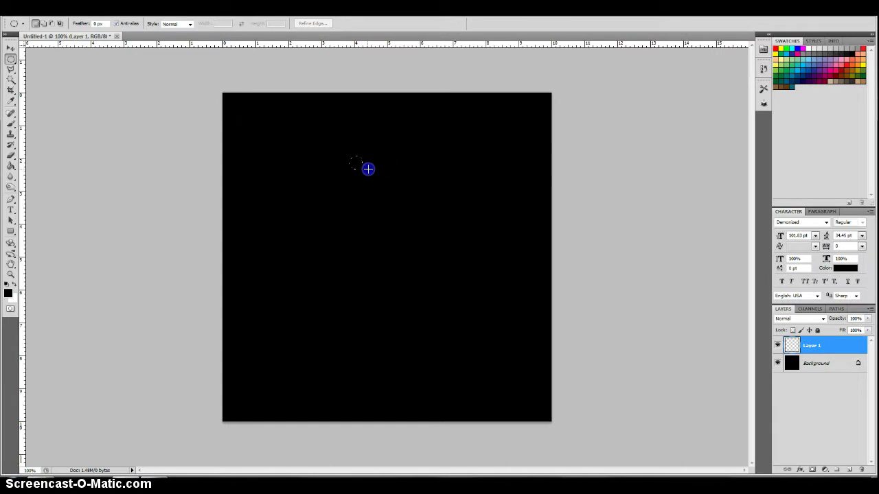
click(368, 169)
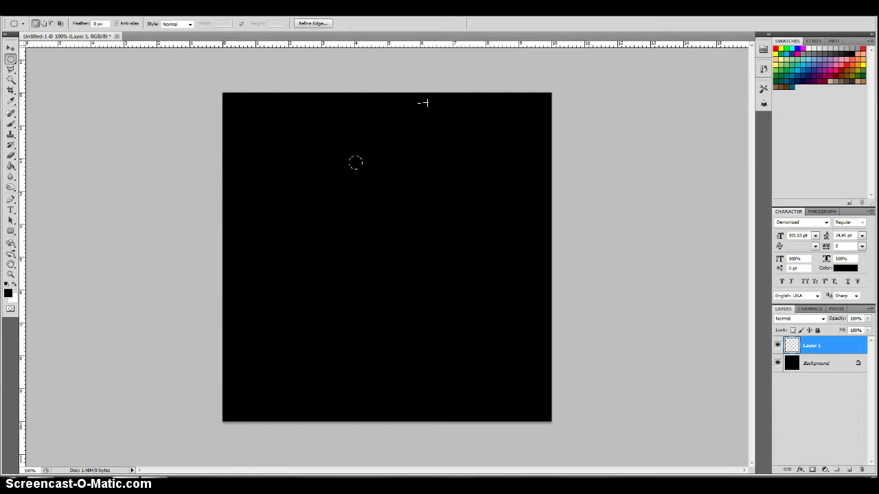
Fill the circular selection with white in Normal mode at 100% opacity.
key(shift+F5)
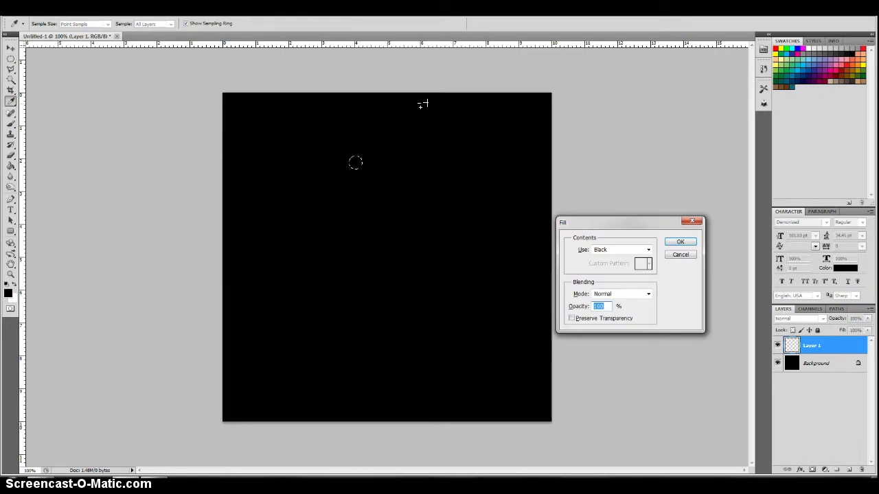
click(648, 250)
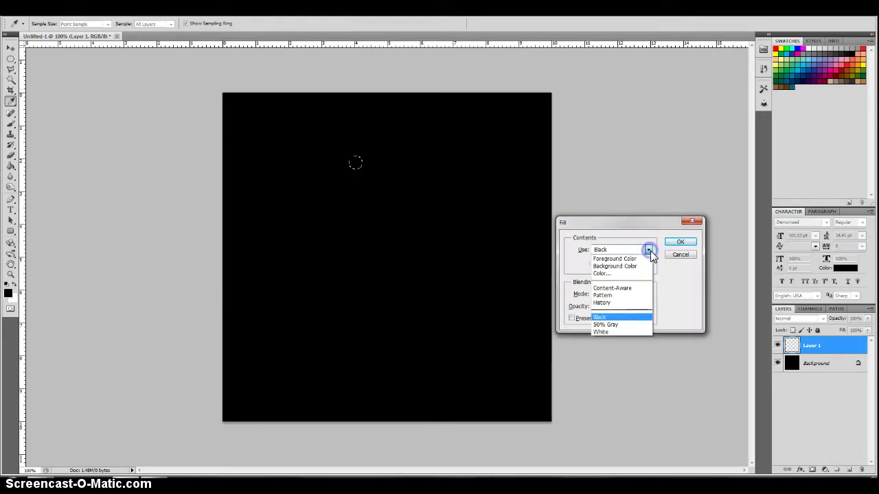
drag(648, 250, 613, 330)
click(679, 241)
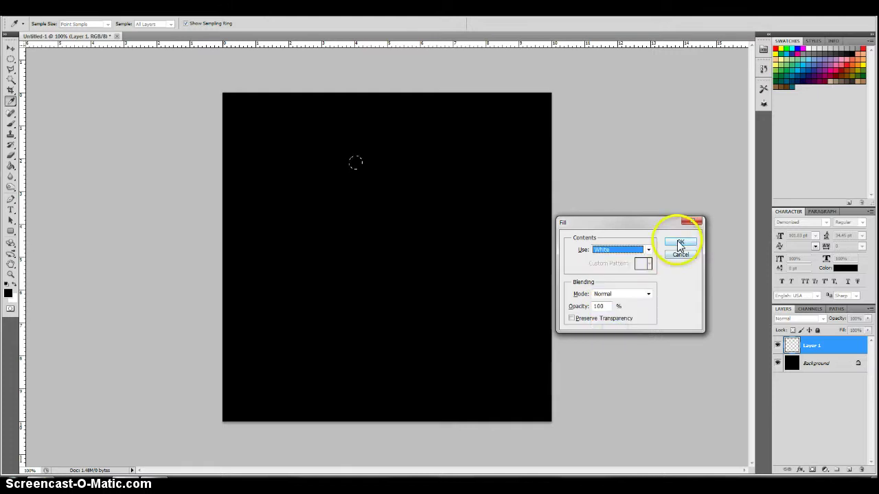
click(726, 190)
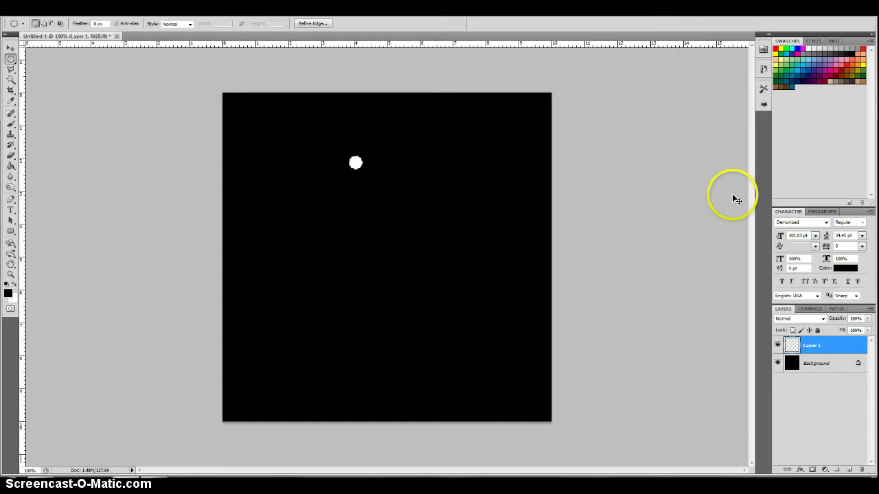
Place a copy of the white circle on its own layer, directly to the right of the original.
key(ctrl+shift+alt+n)
click(11, 49)
click(400, 187)
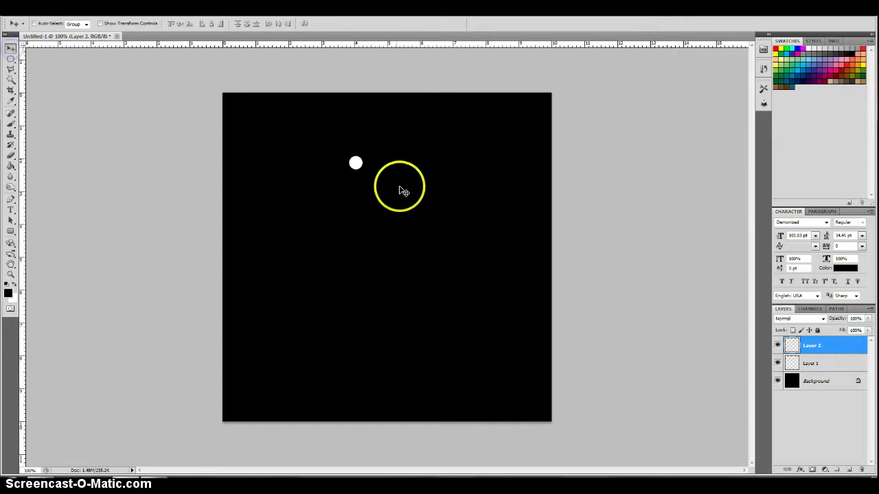
drag(367, 173, 382, 174)
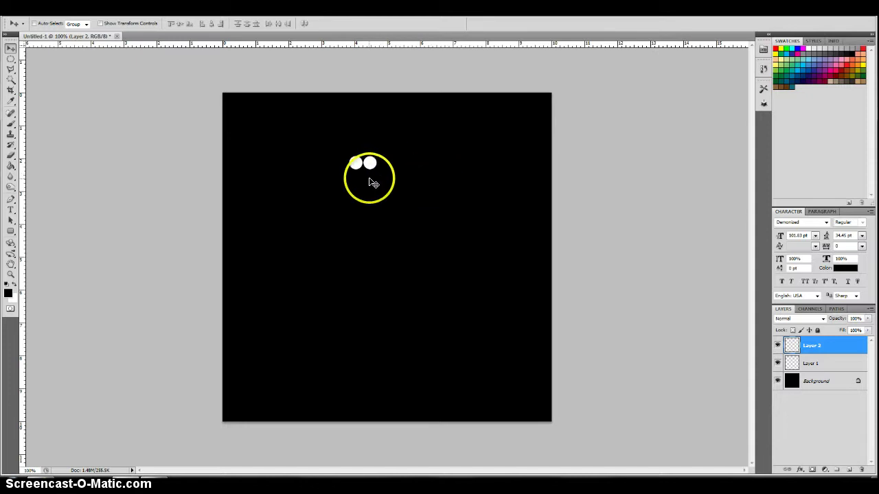
Paste three more copies of the circle and line them up to the right, completing a row of five.
key(ctrl+v)
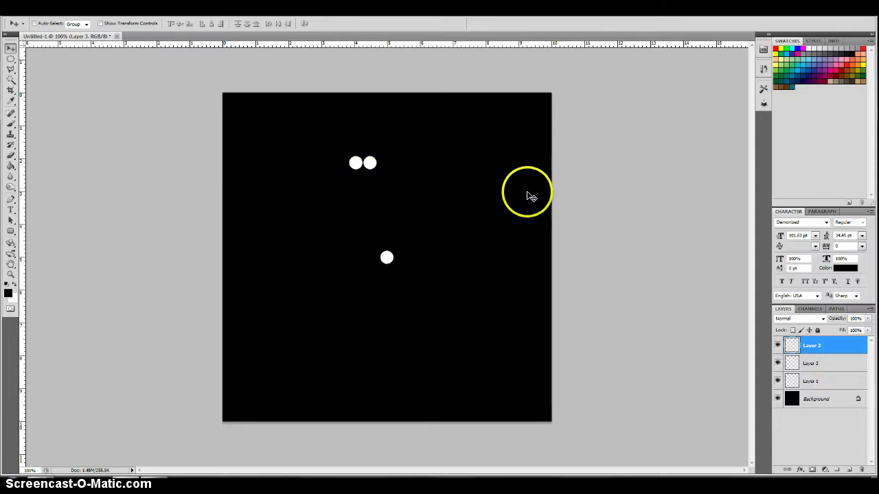
drag(402, 277, 403, 181)
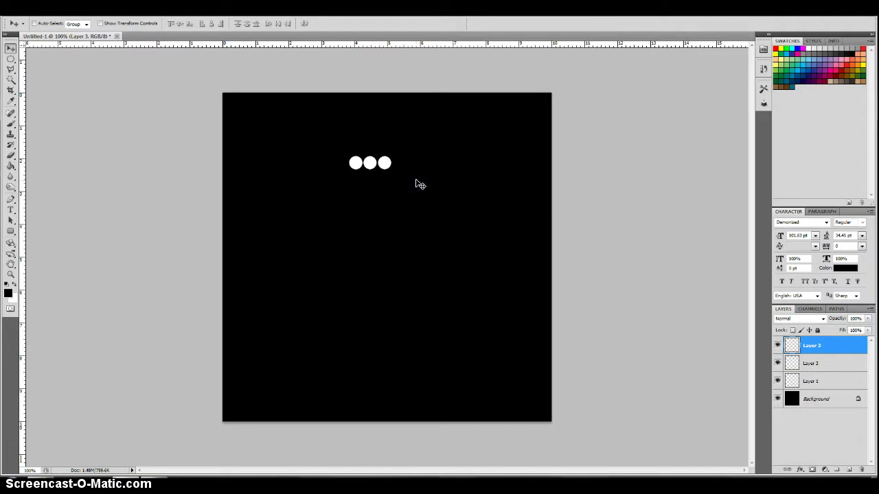
key(ctrl+v)
drag(388, 257, 413, 169)
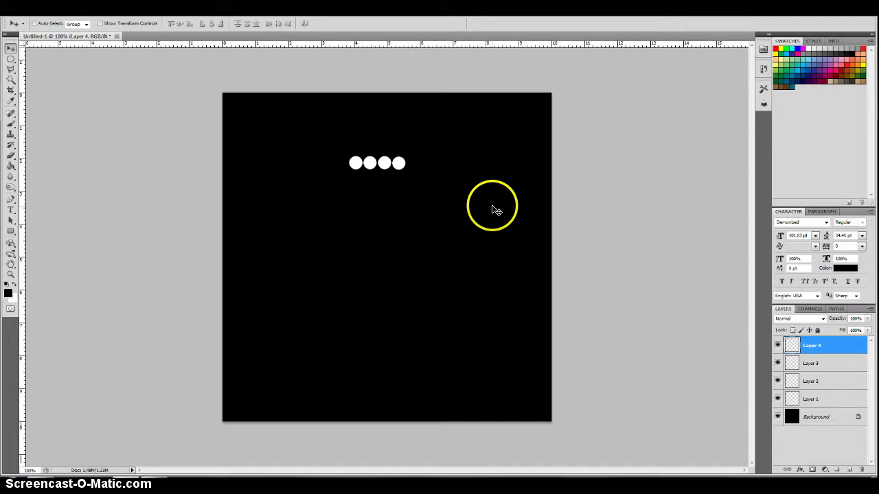
key(ctrl+v)
drag(392, 255, 422, 163)
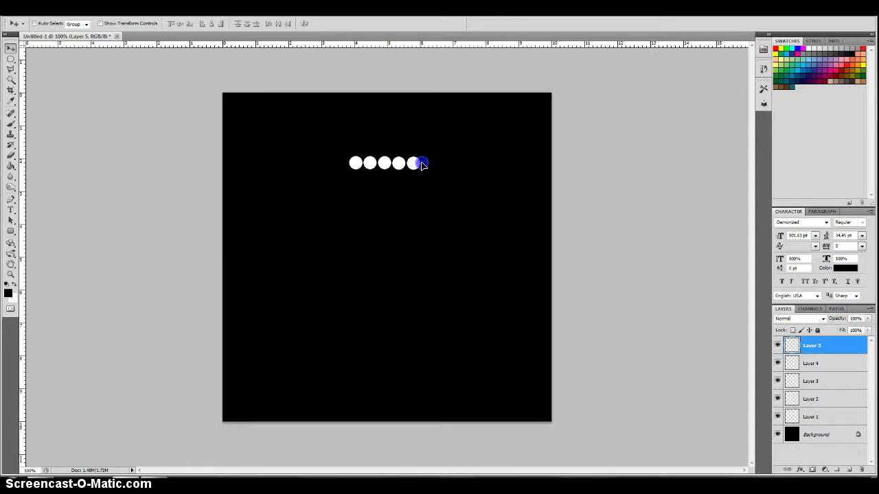
drag(421, 165, 421, 164)
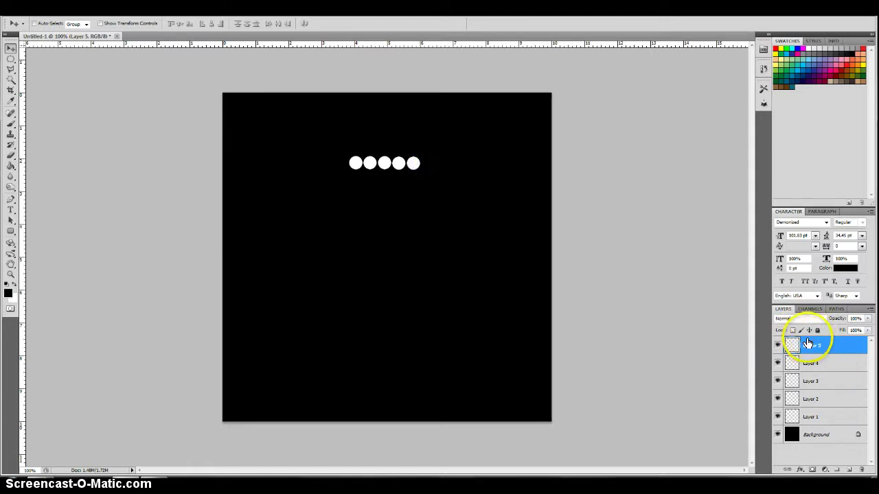
Merge the five circle layers into one layer and toggle its visibility to check the row.
shift+click(828, 421)
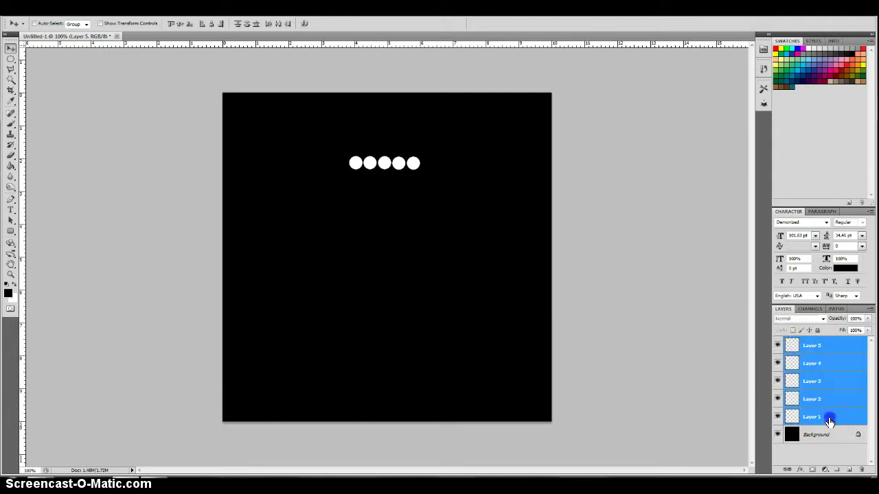
right_click(838, 419)
click(823, 387)
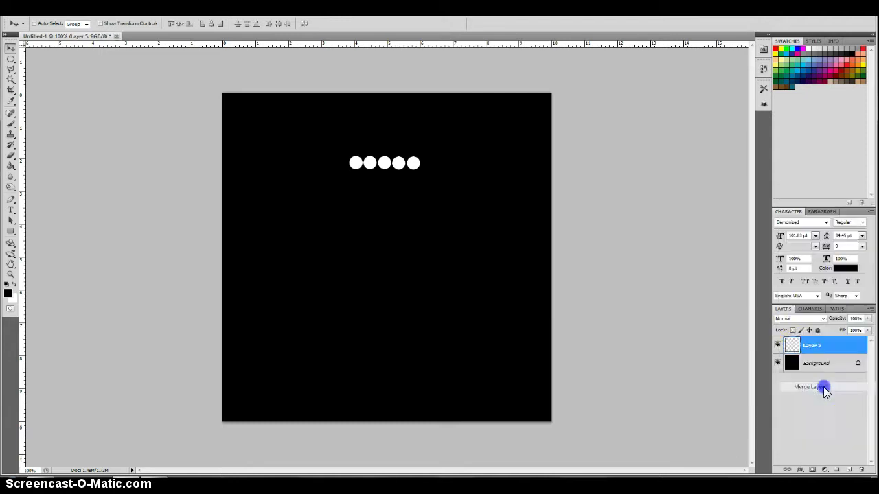
click(778, 347)
click(777, 347)
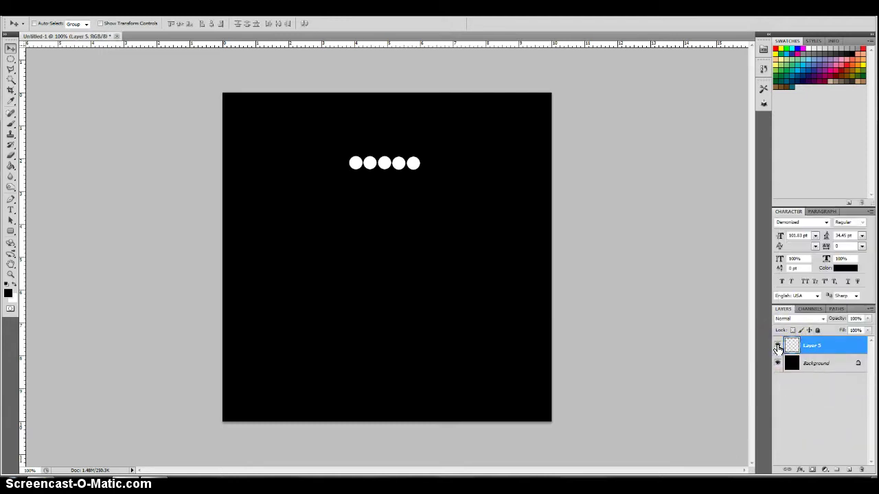
Duplicate the merged circle row and move the copy directly below the original as a second row.
right_click(840, 346)
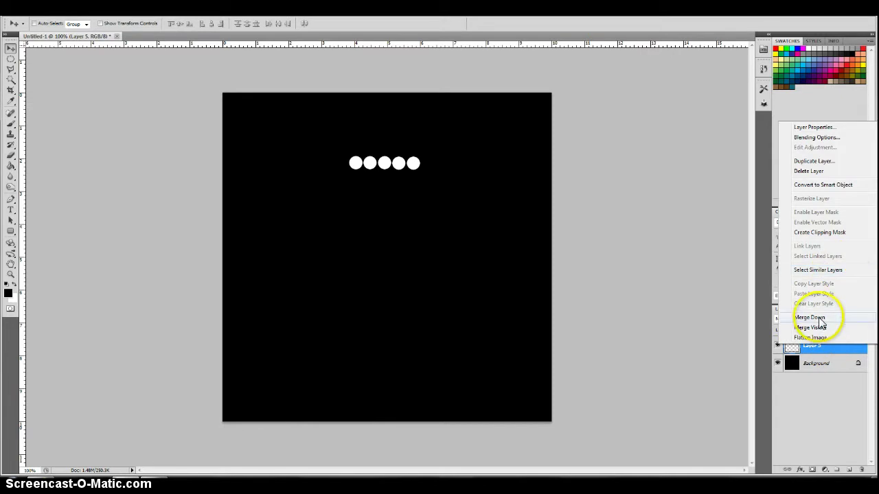
click(815, 161)
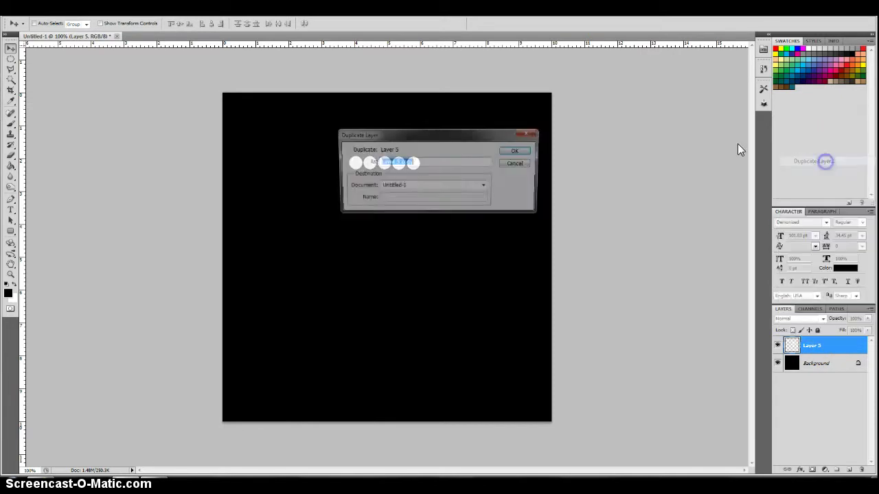
click(530, 151)
drag(454, 188, 455, 203)
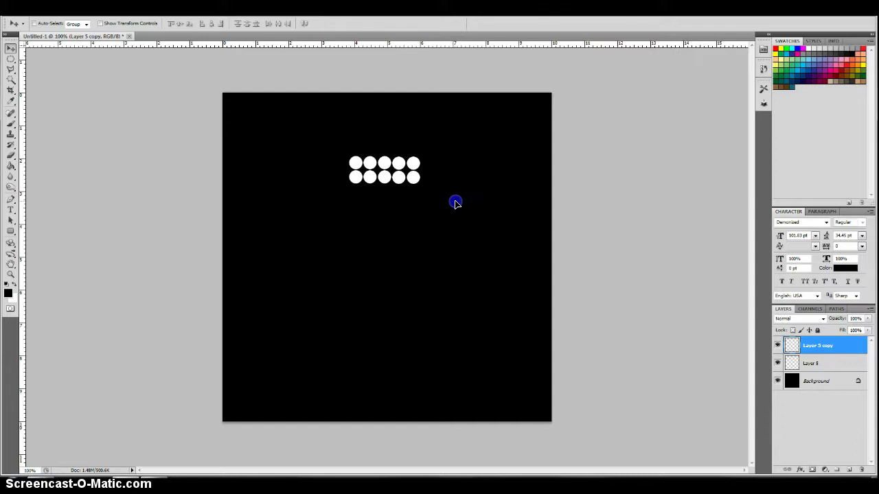
Duplicate the second circle row and align the copy beneath it as a third row.
right_click(845, 345)
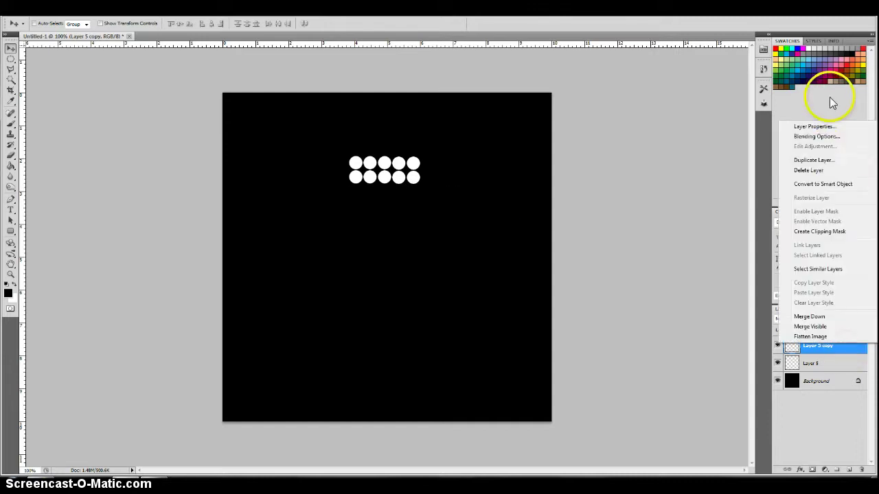
click(817, 160)
click(515, 153)
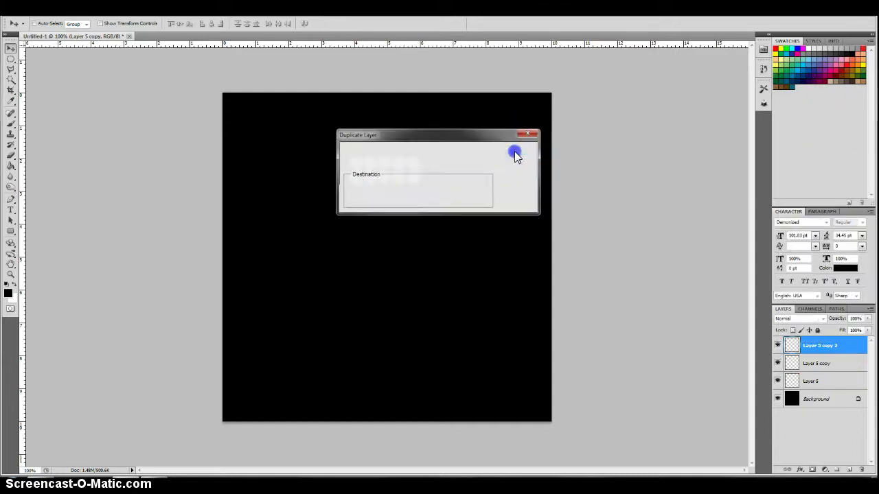
drag(484, 175, 486, 189)
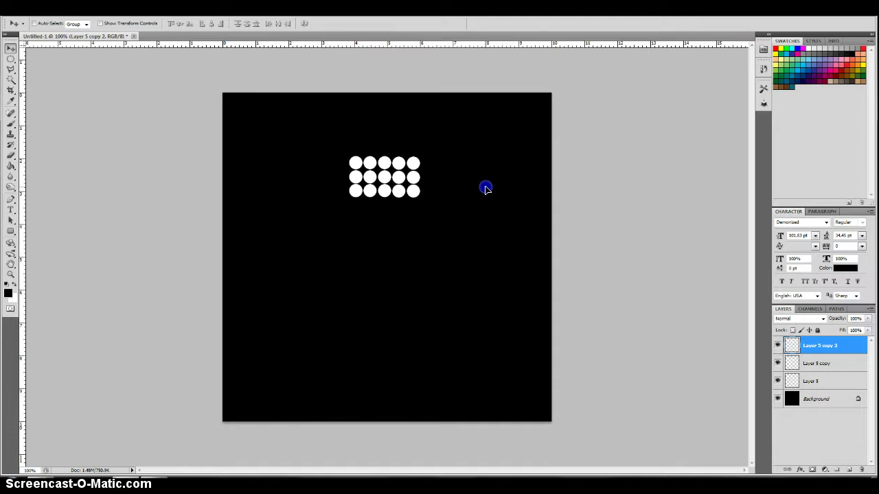
drag(486, 189, 484, 187)
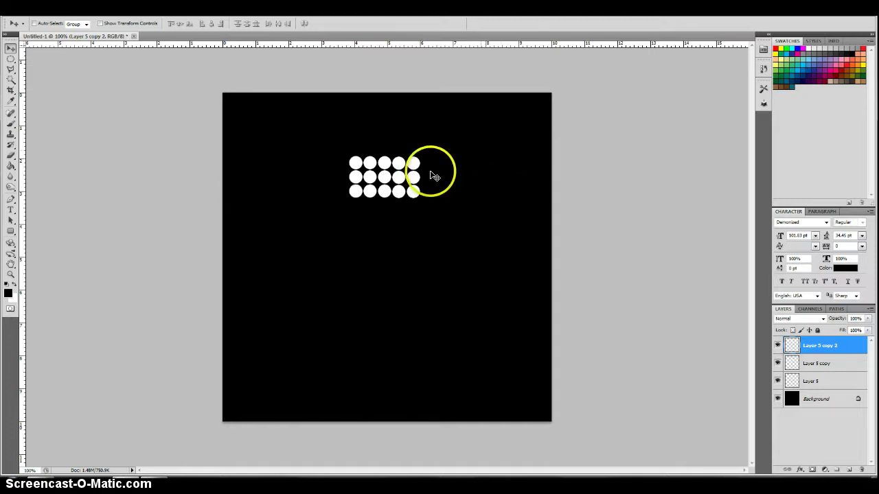
Merge the three circle row layers into a single layer and toggle its visibility to check the grid.
shift+click(825, 382)
right_click(825, 381)
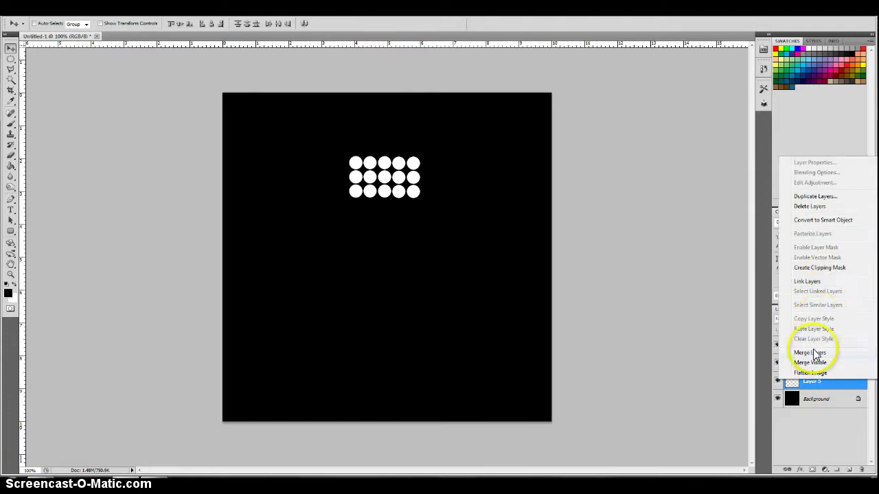
click(815, 354)
click(778, 346)
click(778, 347)
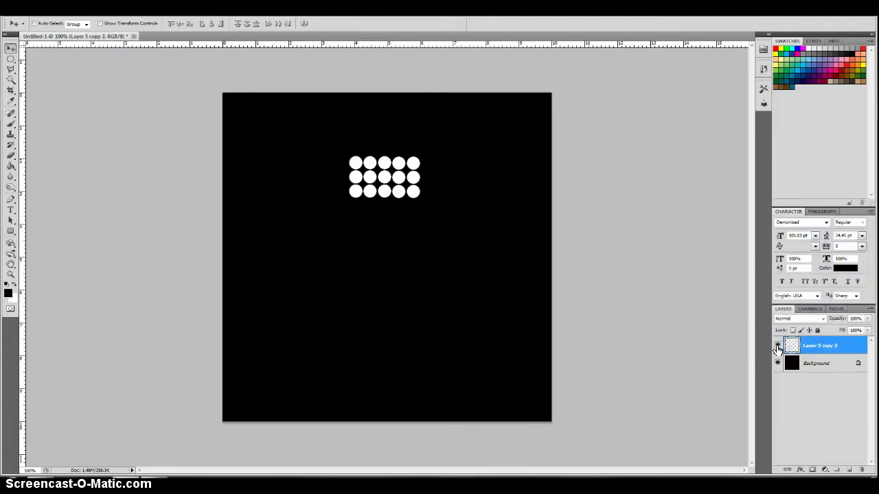
click(777, 346)
click(777, 346)
click(777, 346)
click(777, 346)
click(505, 143)
click(505, 145)
Distort the circle grid with Free Transform so its right side is taller than its left, and move it near the canvas's upper-right corner.
key(ctrl+t)
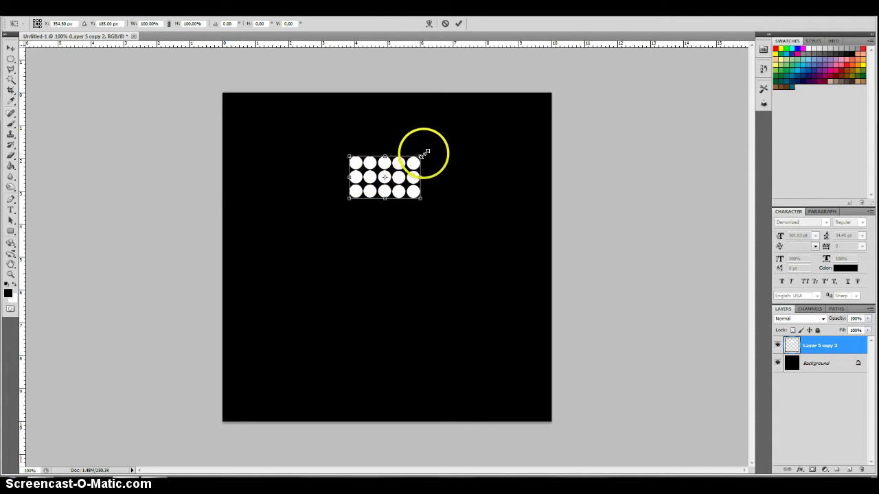
drag(422, 160, 421, 148)
drag(422, 203, 421, 200)
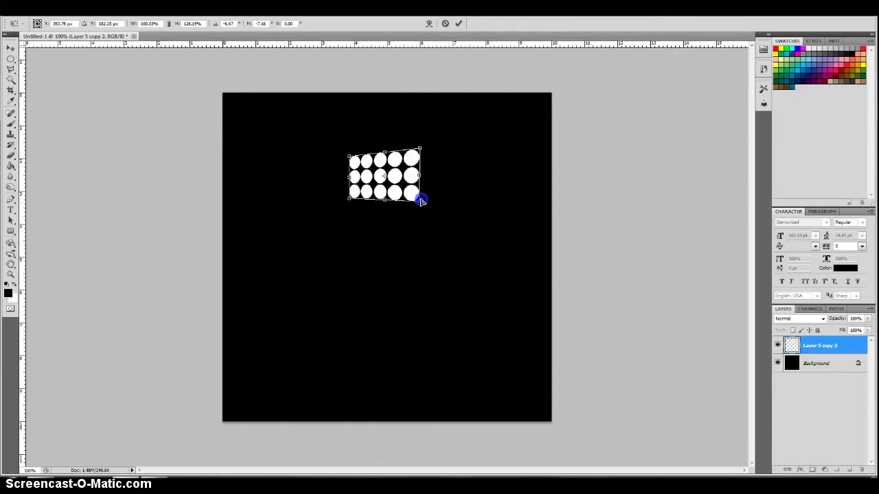
drag(421, 201, 425, 208)
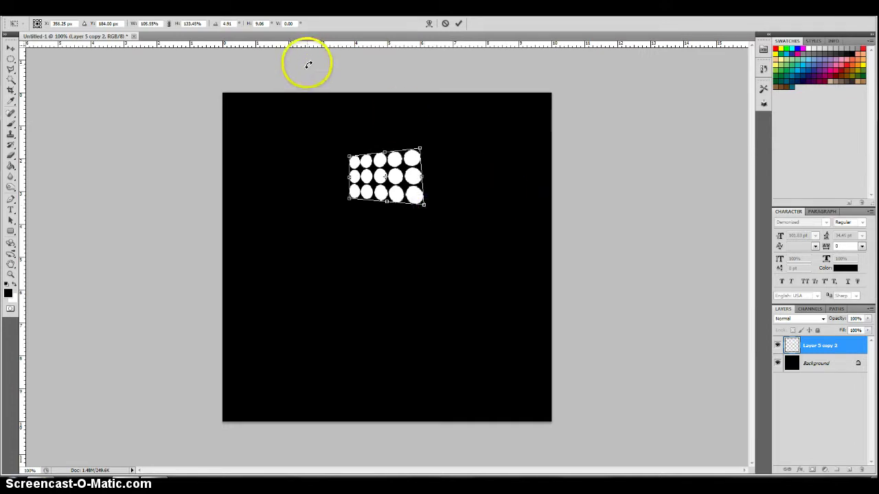
drag(349, 157, 350, 159)
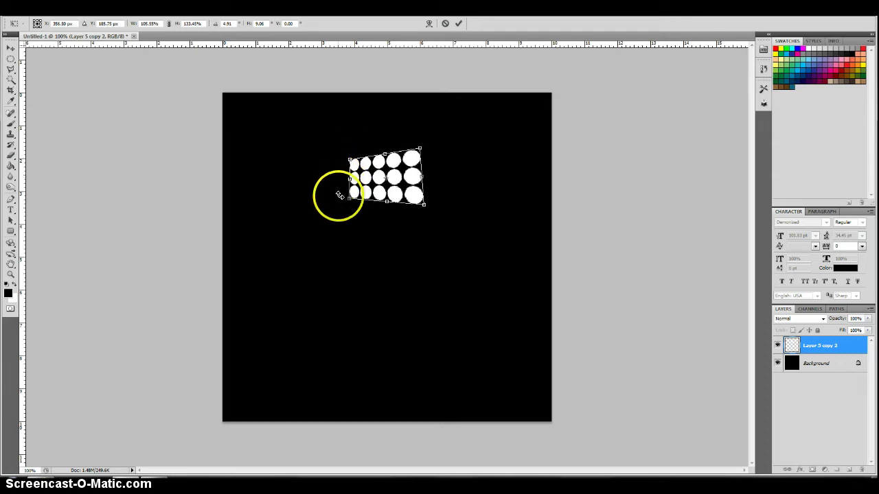
drag(349, 197, 354, 199)
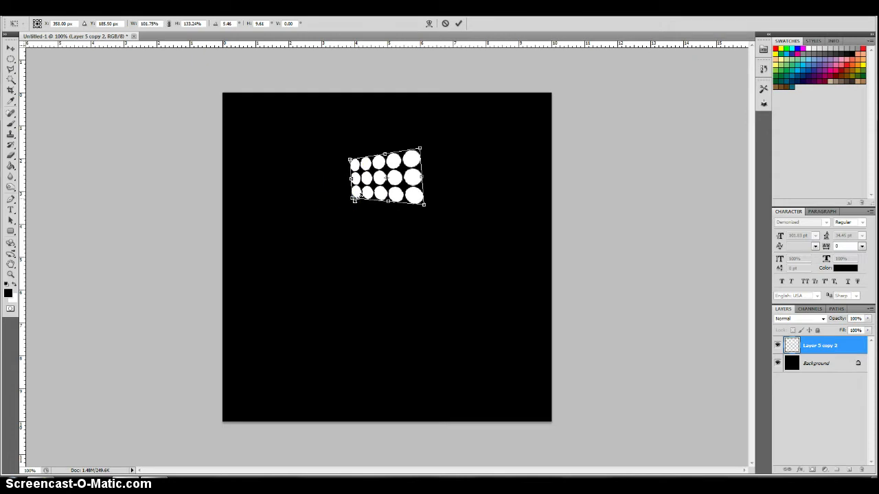
key(Return)
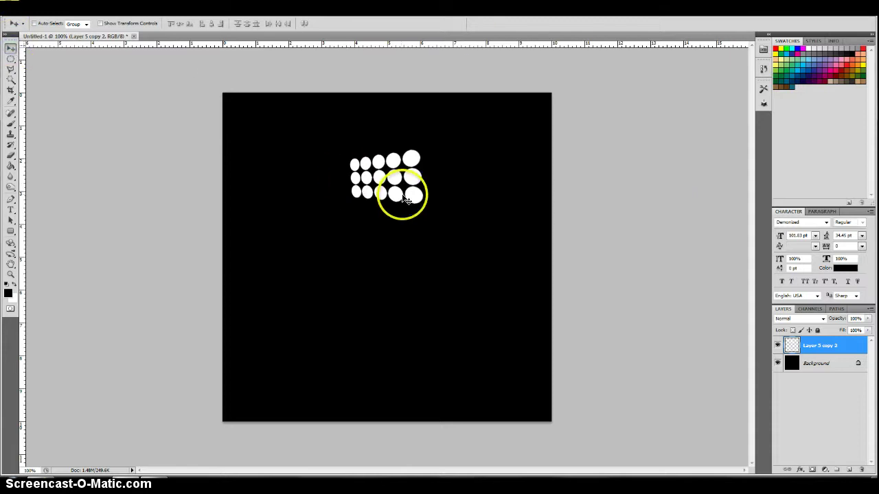
drag(405, 199, 498, 167)
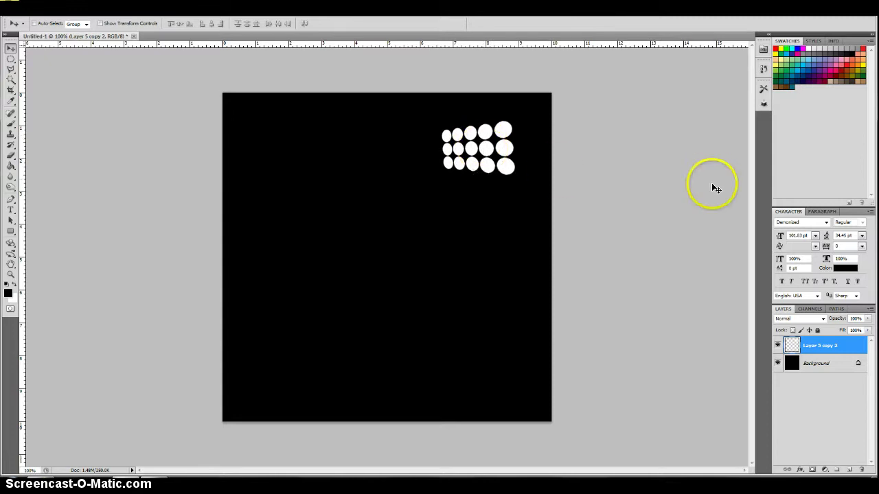
Duplicate the distorted circle grid layer twice and hide the original, Layer 5 copy 2.
right_click(845, 348)
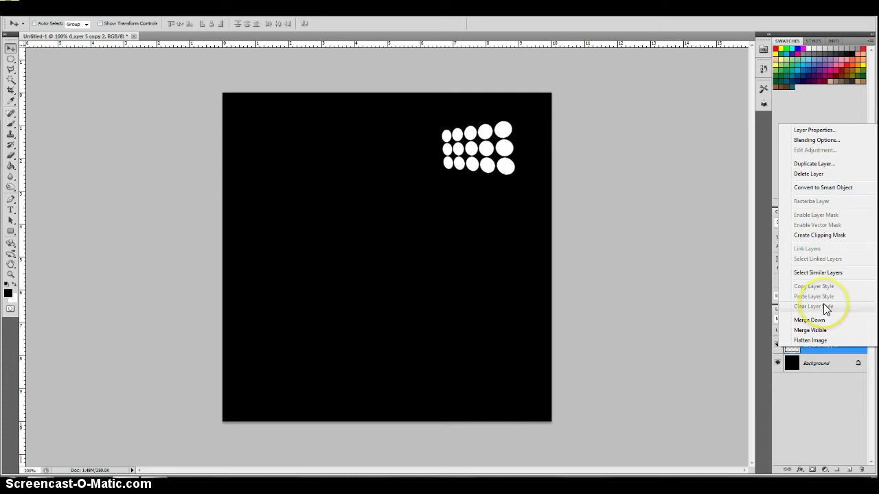
click(821, 164)
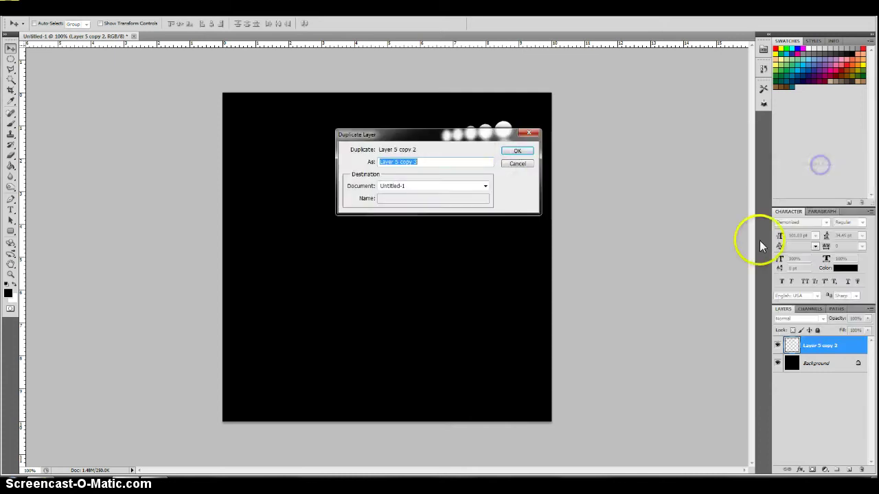
click(518, 150)
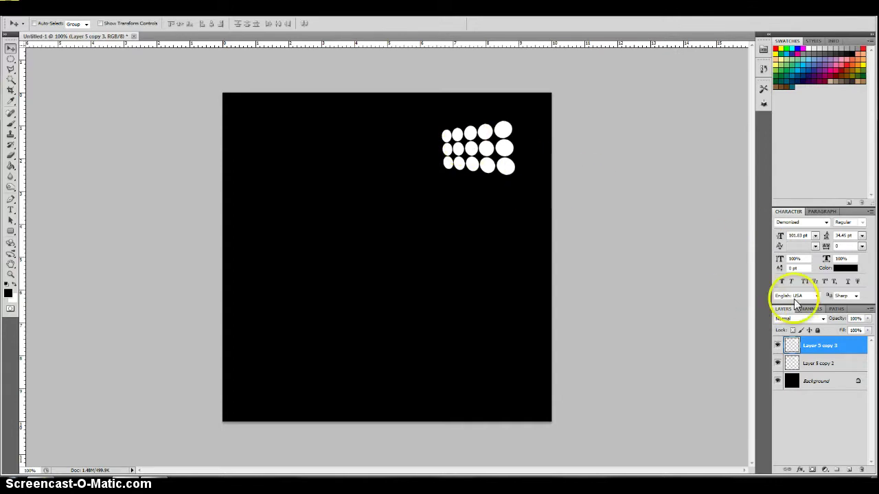
right_click(848, 347)
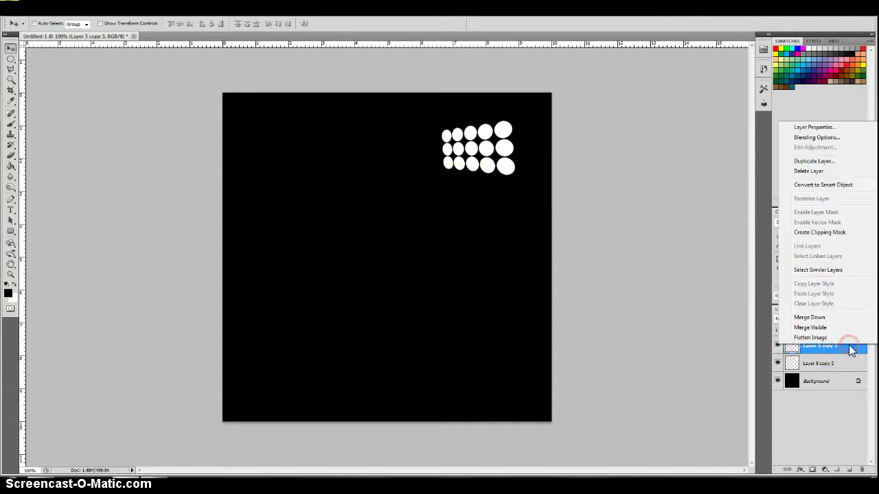
click(826, 164)
click(519, 152)
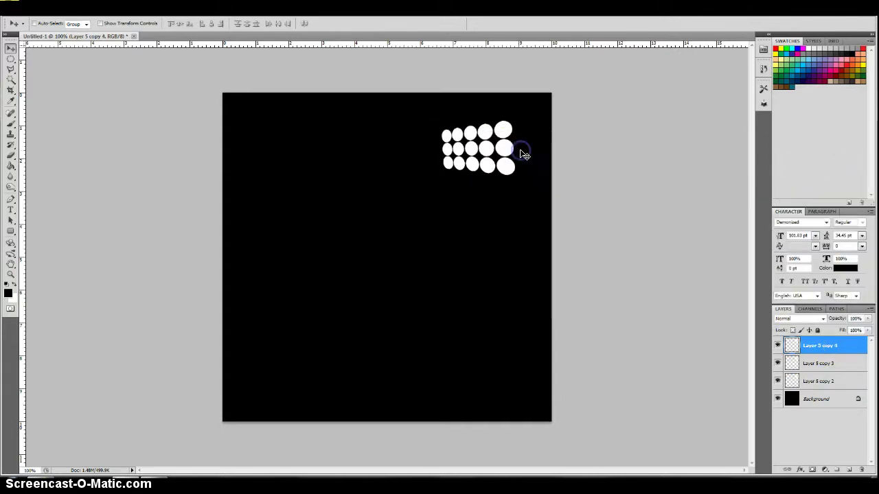
click(778, 382)
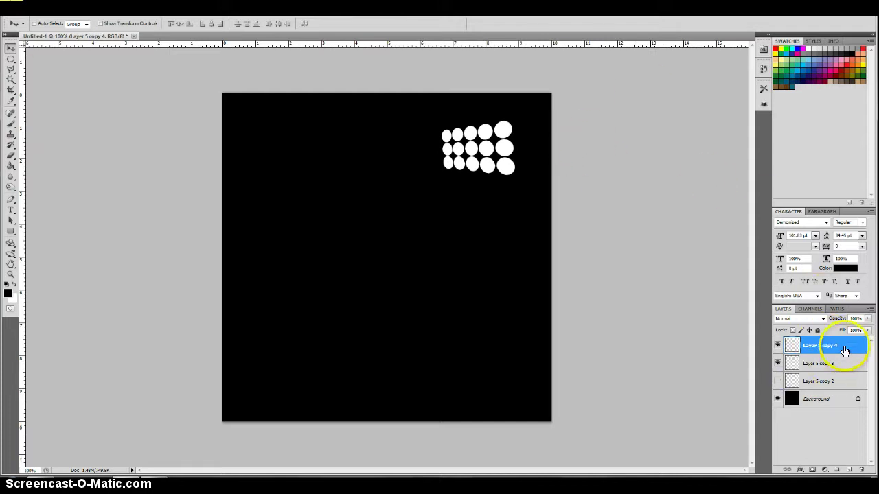
Select the circles on Layer 5 copy 4 using the Magic Wand and fill them with blue #2b2bef at 100% opacity.
click(11, 80)
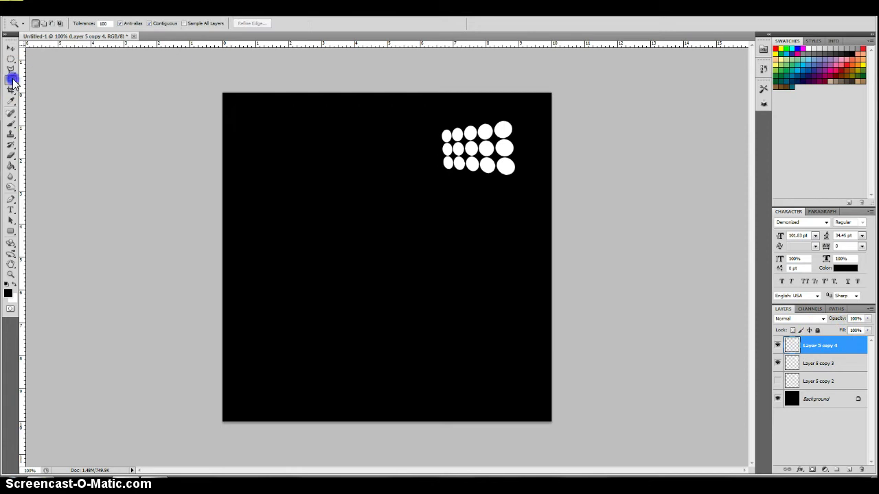
click(472, 237)
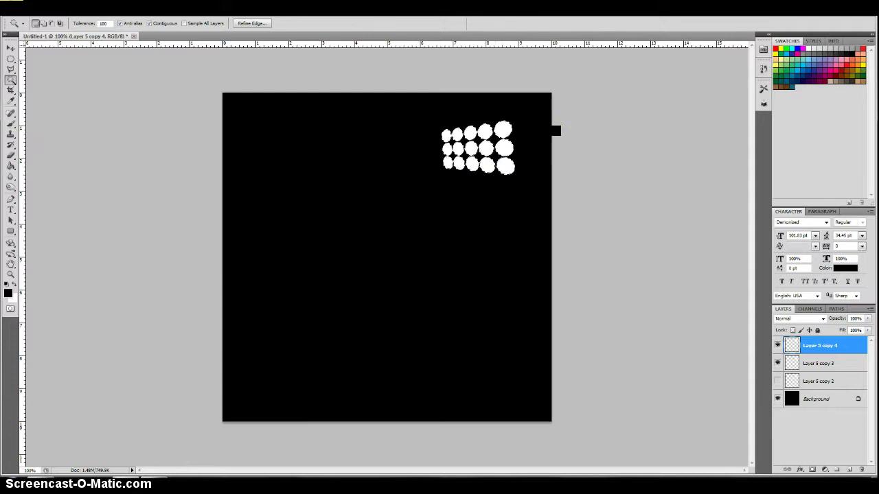
key(shift+F5)
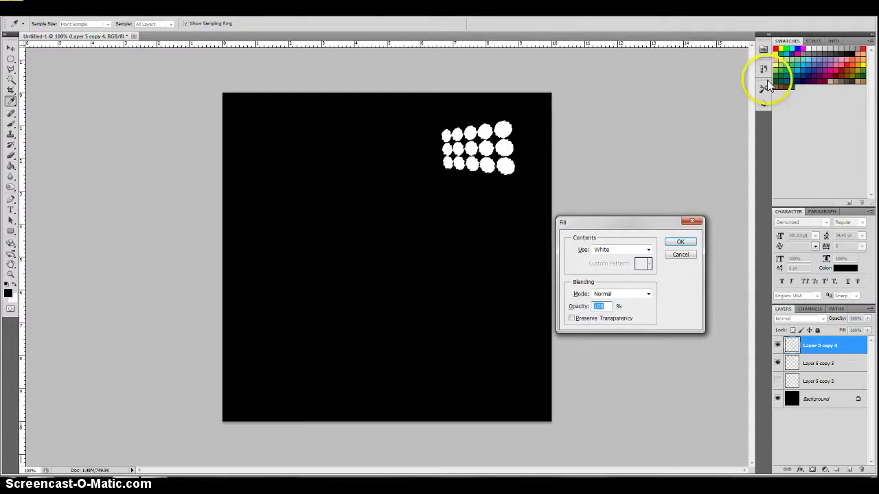
click(648, 249)
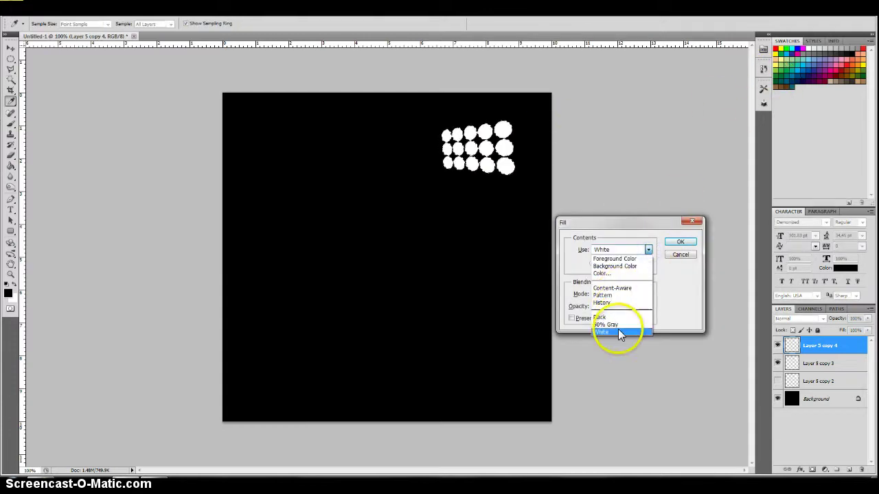
click(620, 333)
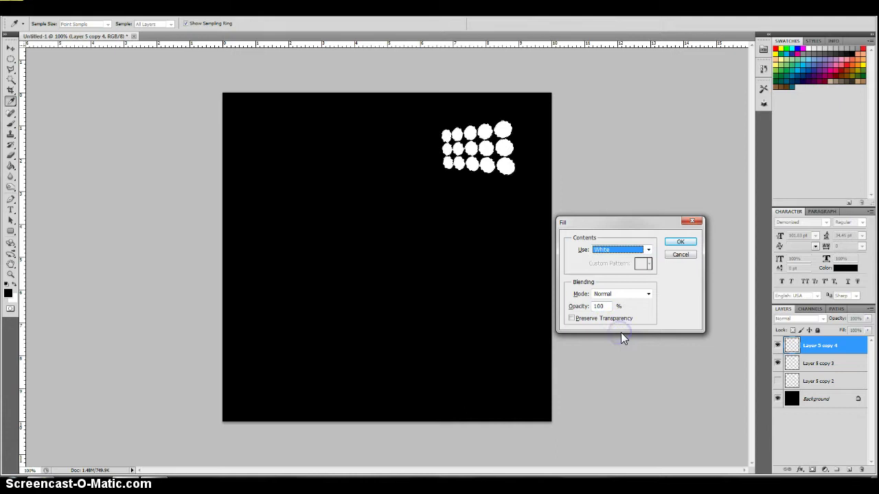
click(649, 251)
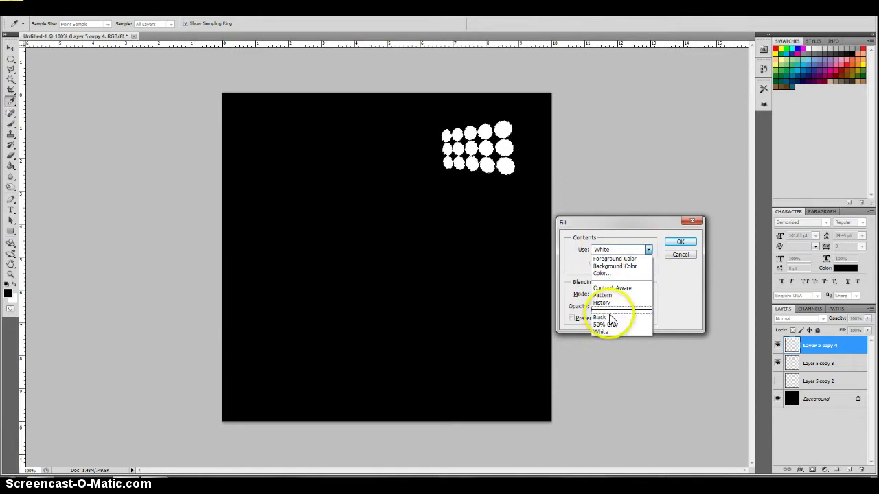
click(618, 273)
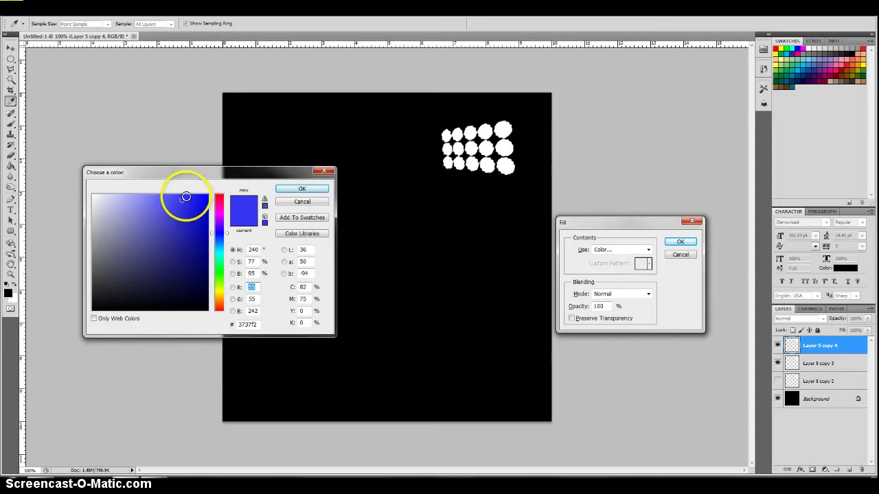
drag(185, 197, 189, 200)
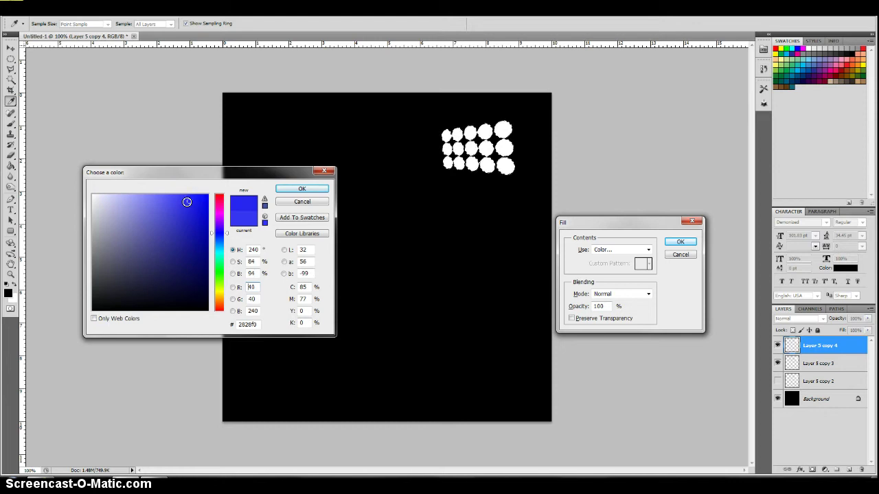
click(184, 199)
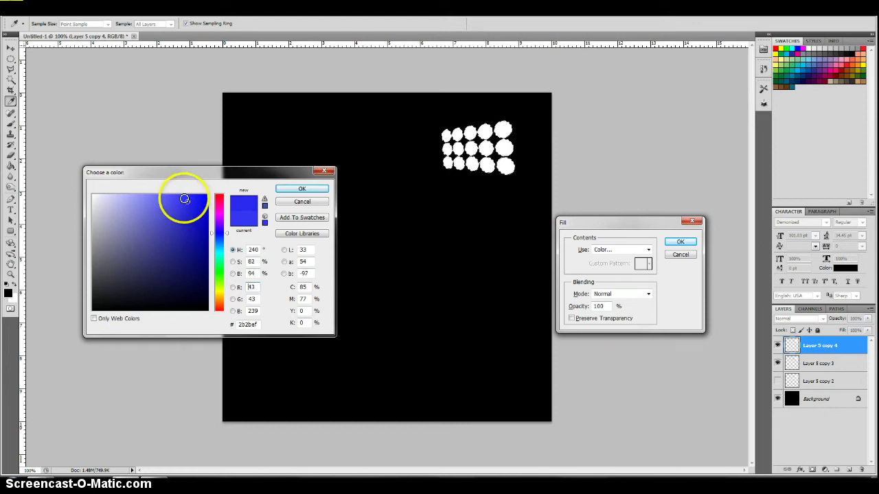
click(302, 188)
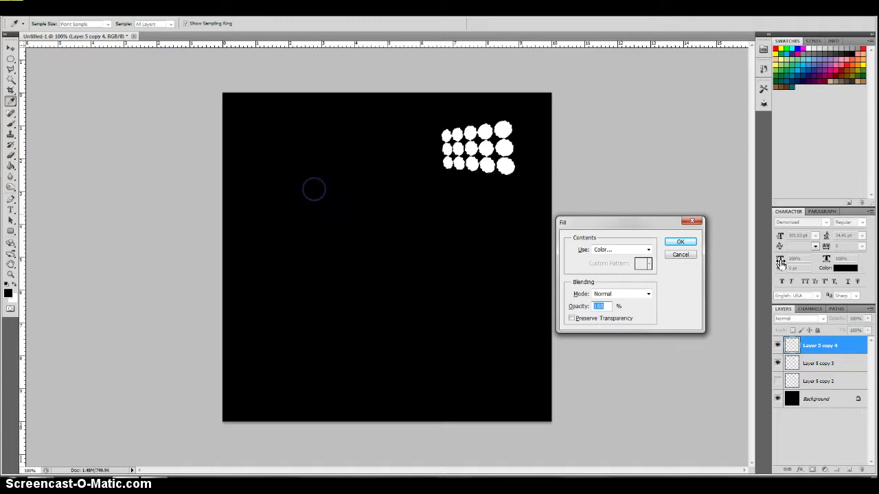
click(681, 242)
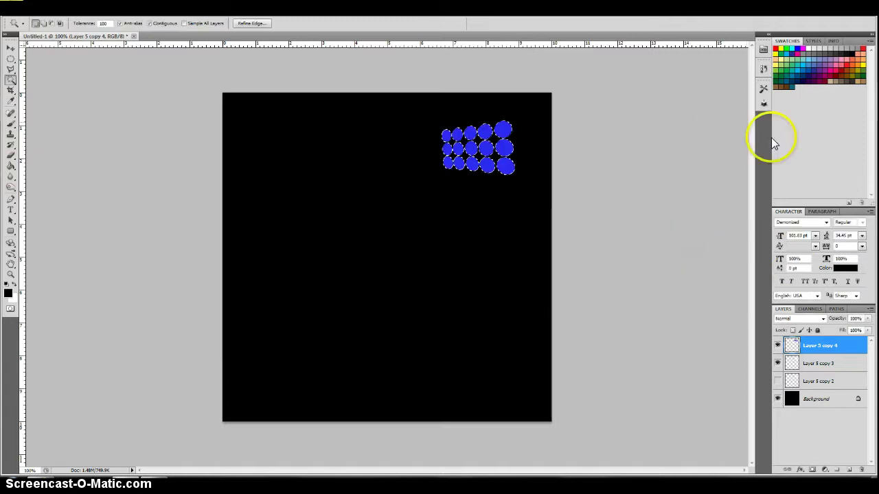
Hide the blue circle layer and clear the selection around the circles.
click(778, 348)
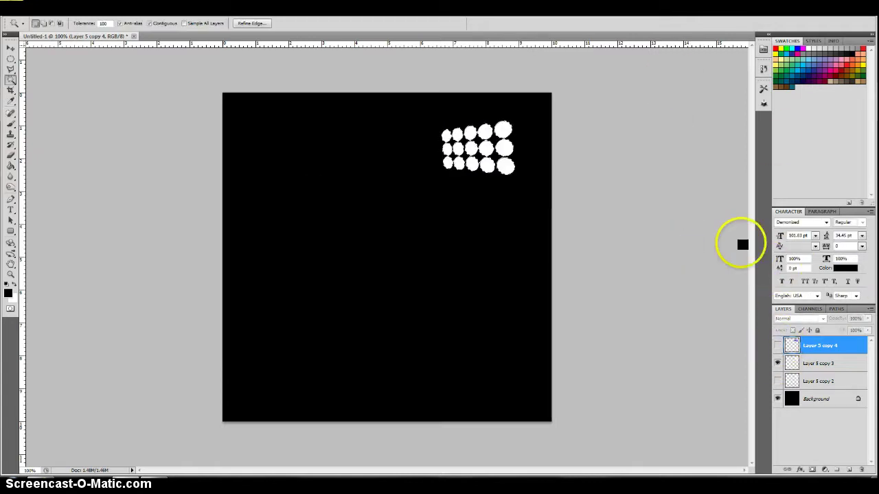
click(592, 194)
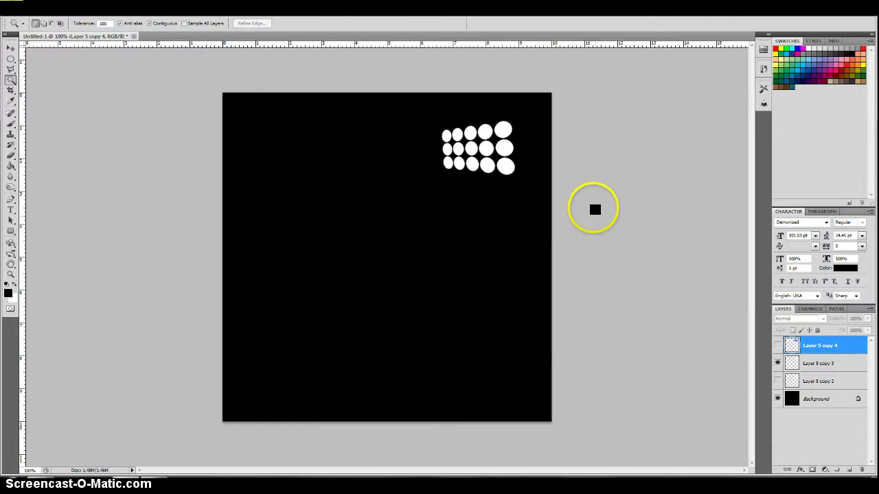
Duplicate the visible white circle layer, Layer 5 copy 3.
click(846, 367)
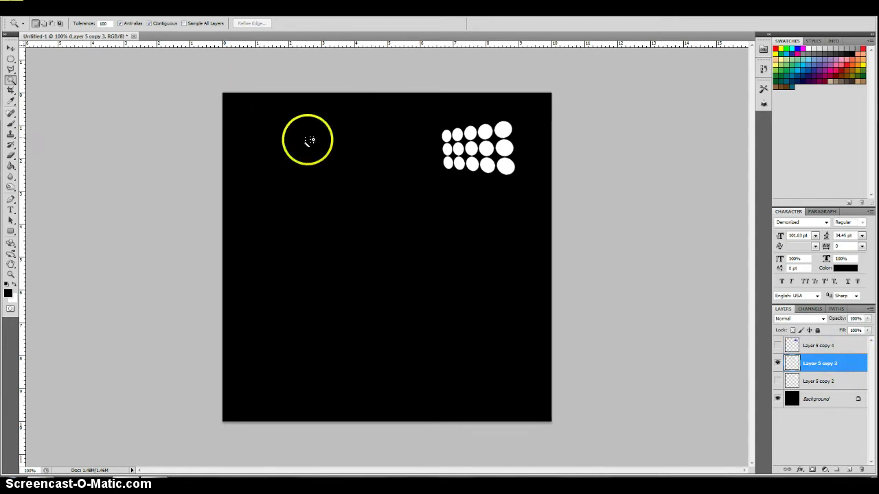
right_click(854, 367)
click(813, 178)
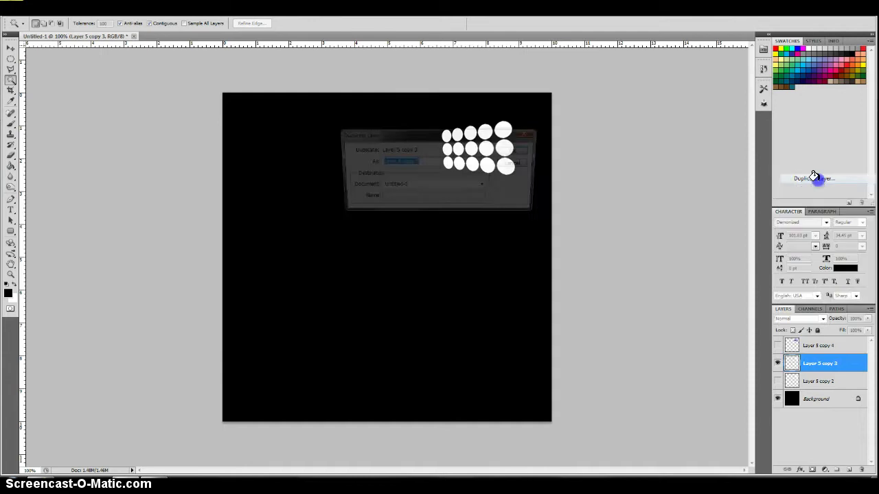
click(529, 149)
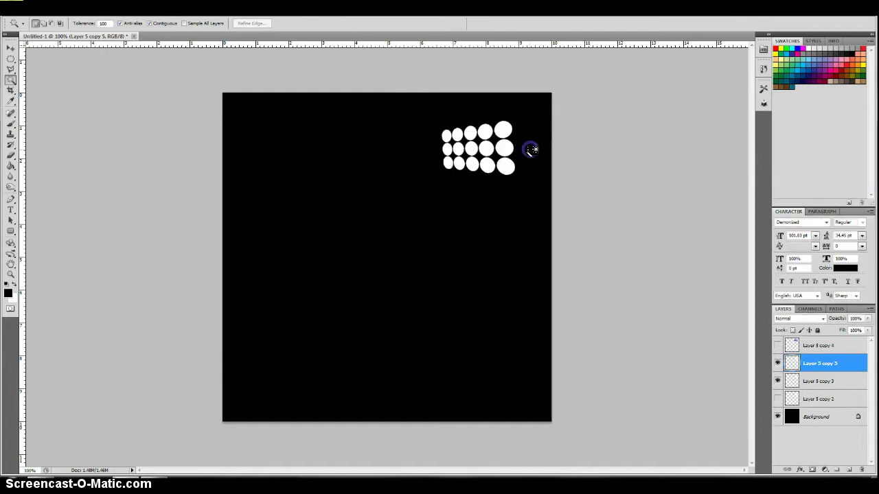
Apply a Gaussian Blur with a radius of 4.7 pixels to the white circles on Layer 5 copy 3.
click(850, 382)
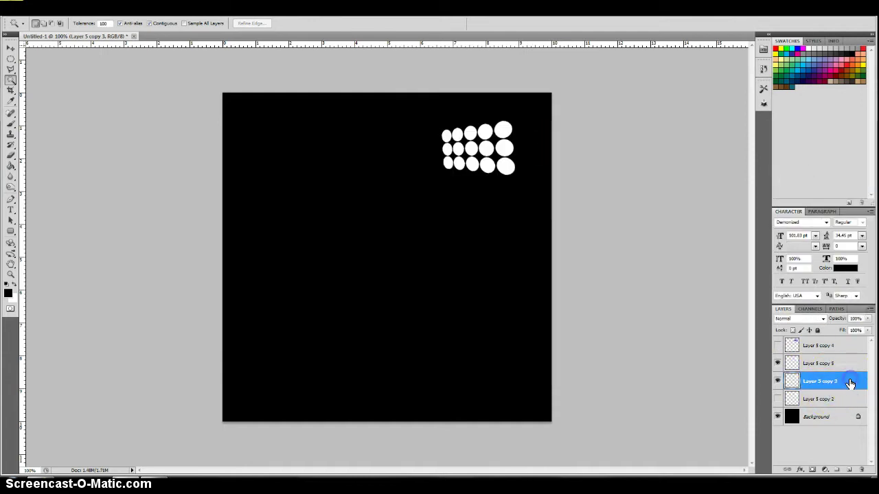
drag(819, 378, 553, 139)
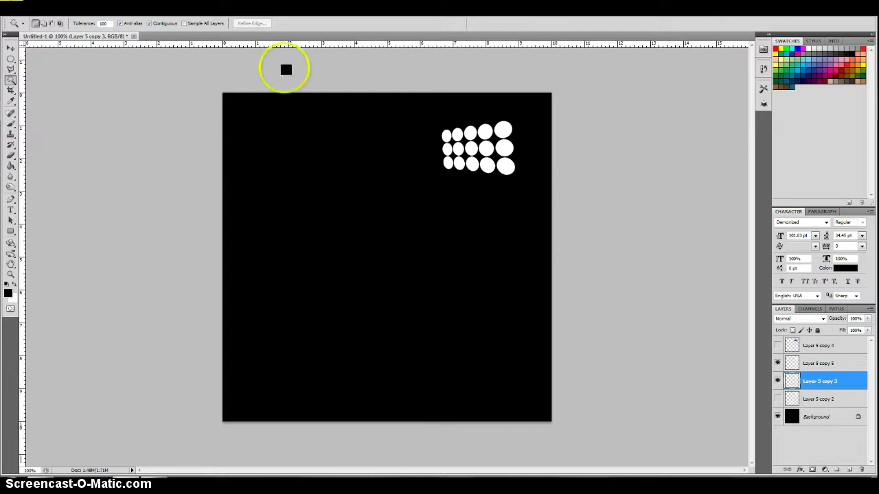
drag(286, 69, 826, 384)
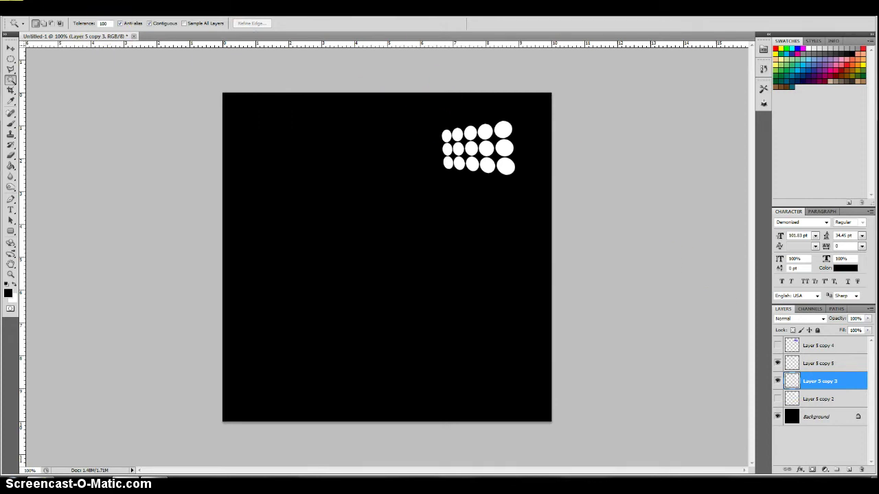
click(133, 7)
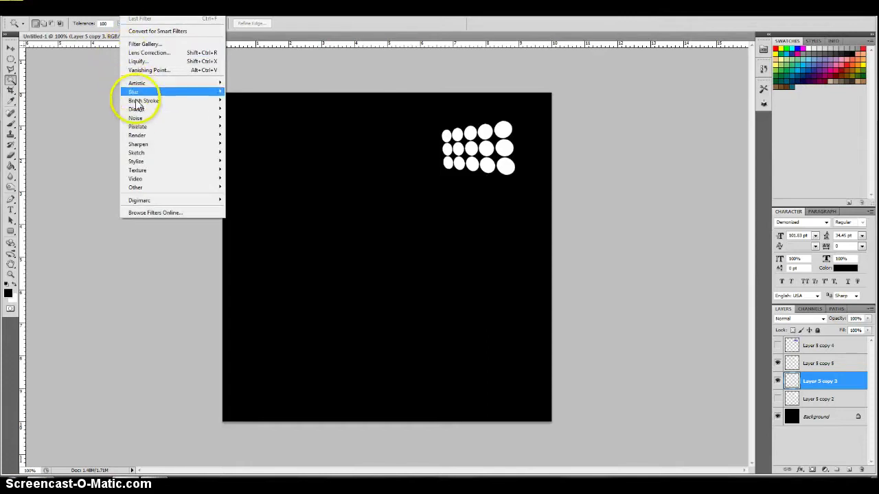
mouse_move(148, 92)
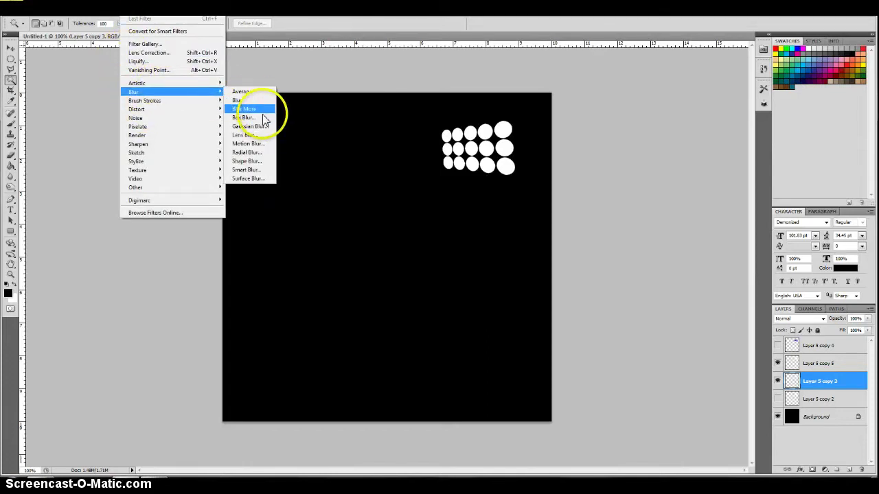
click(247, 127)
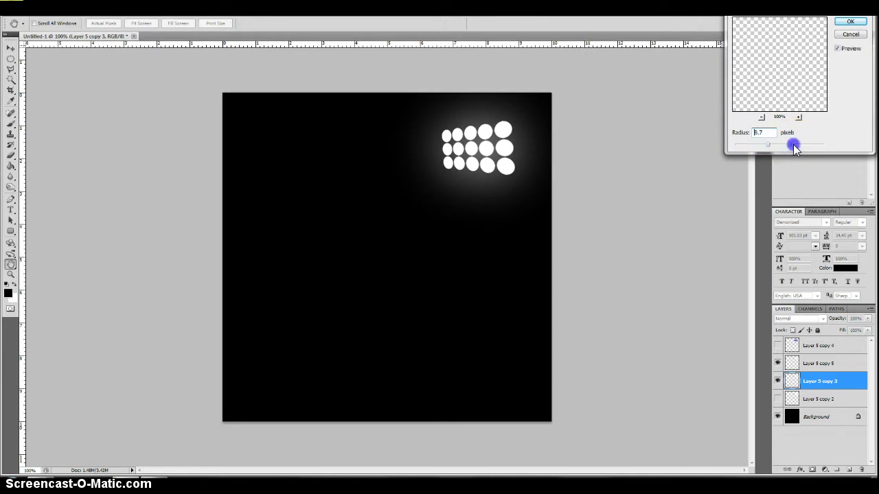
drag(794, 149, 760, 149)
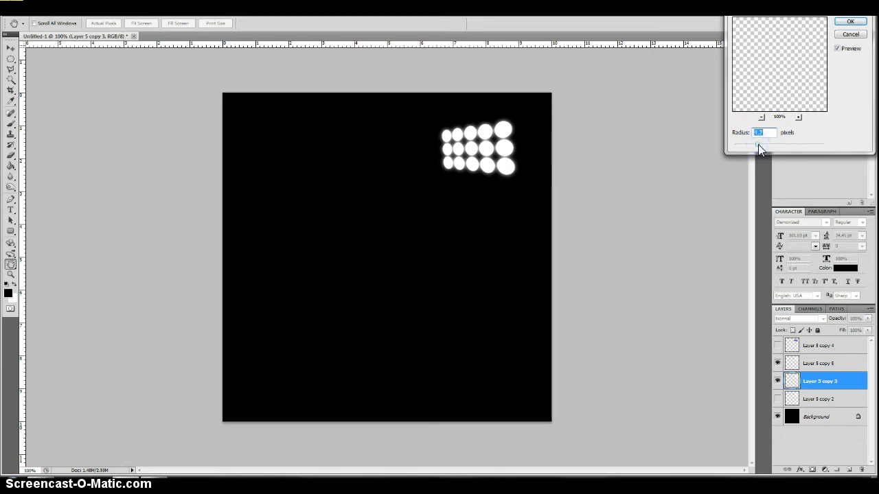
mouse_move(501, 121)
mouse_down()
mouse_move(513, 145)
mouse_move(510, 158)
mouse_up()
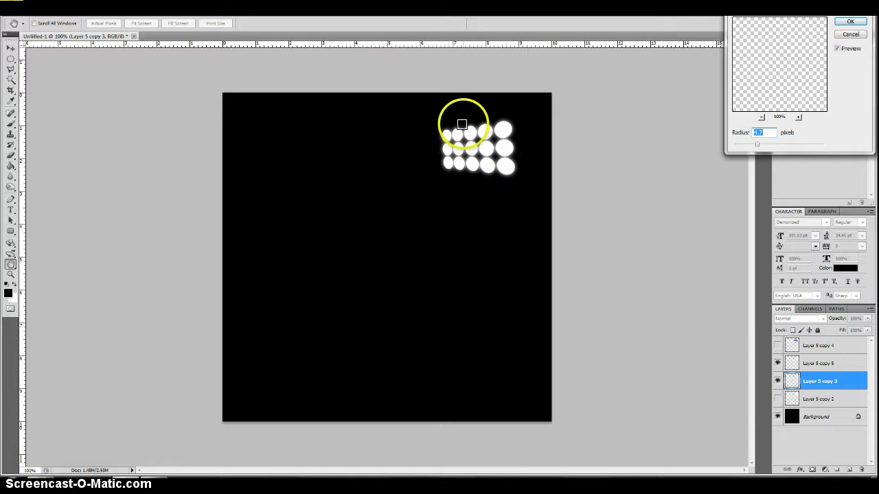
click(852, 25)
Duplicate the blurred circle layer, Layer 5 copy 3, within the same document.
click(834, 379)
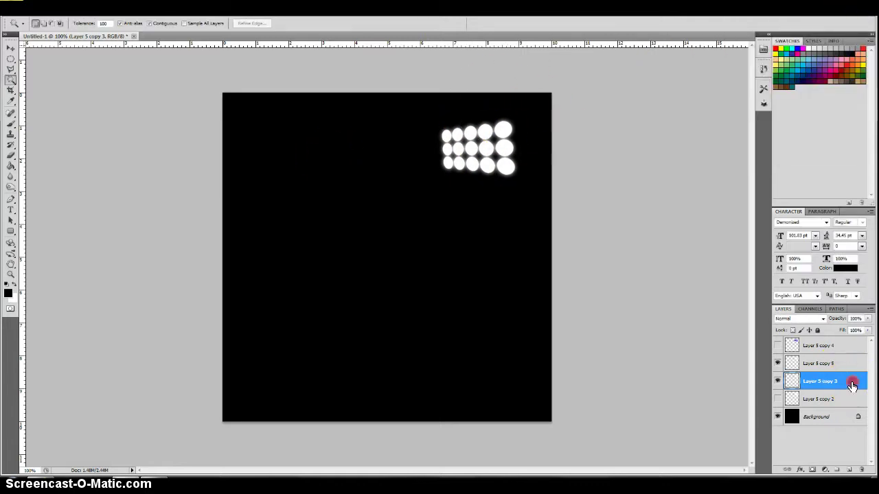
right_click(851, 382)
click(814, 199)
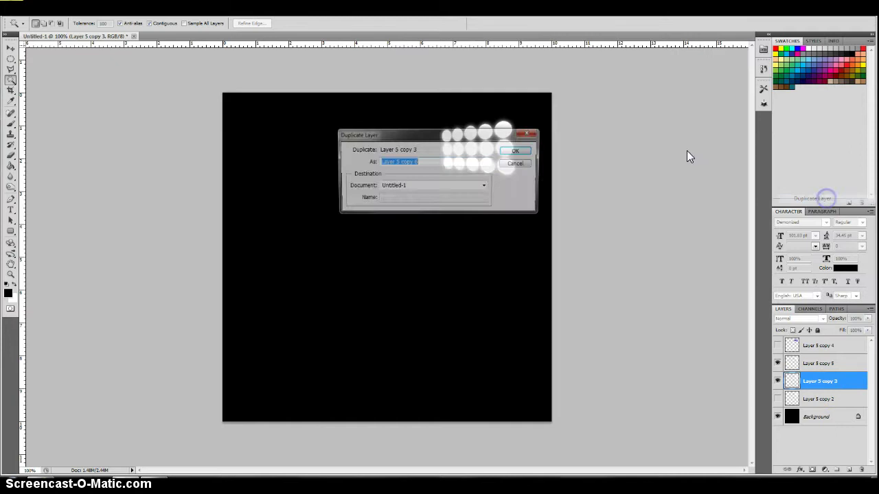
click(517, 151)
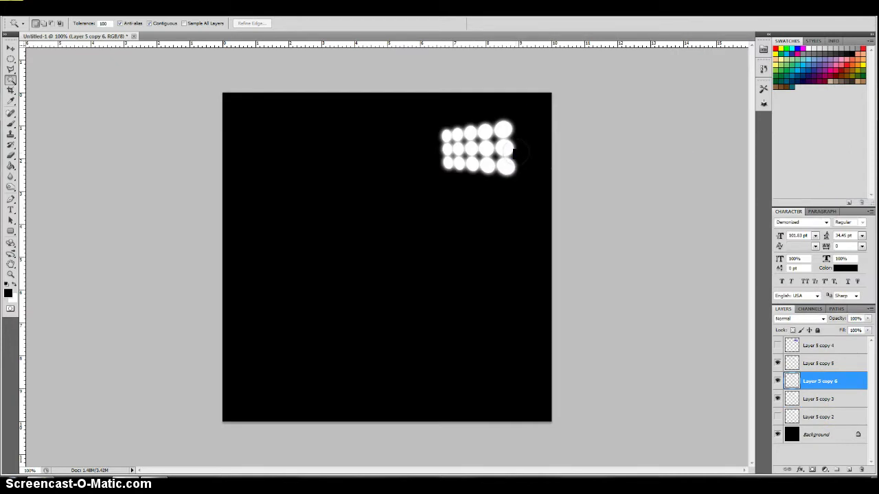
Select Layer 5 copy 5 and toggle its visibility to compare the lights with and without it.
click(833, 368)
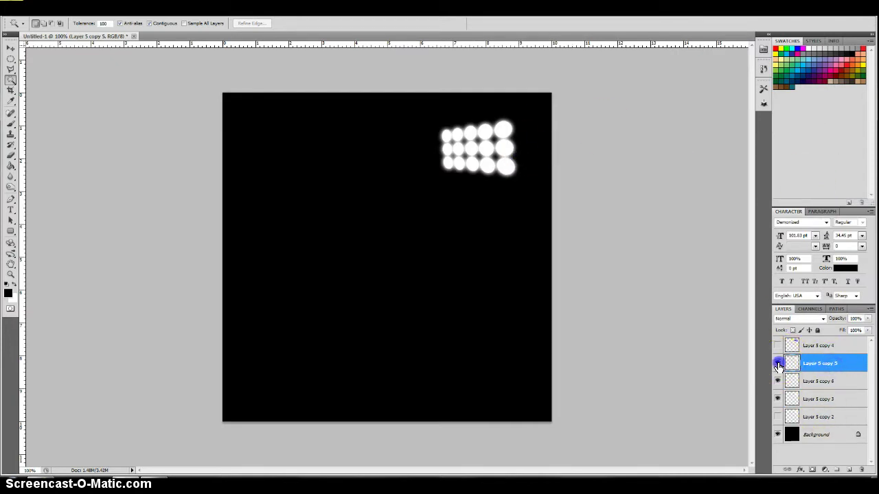
click(778, 364)
click(778, 364)
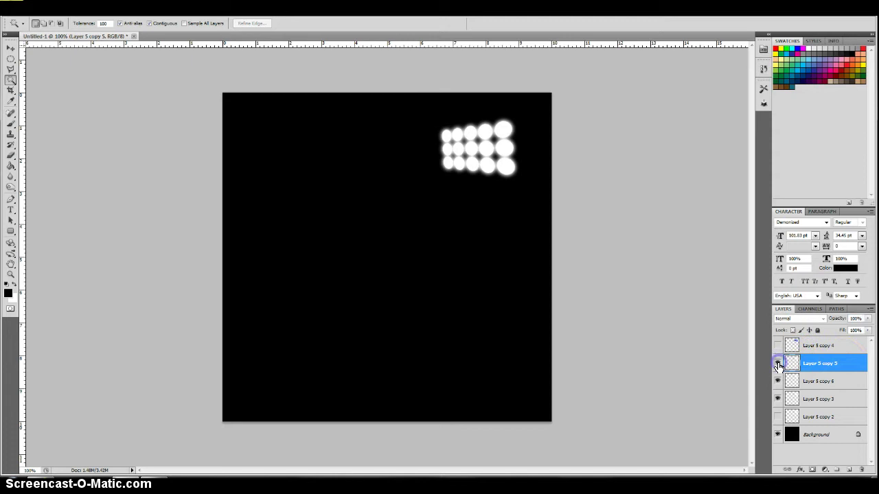
right_click(848, 364)
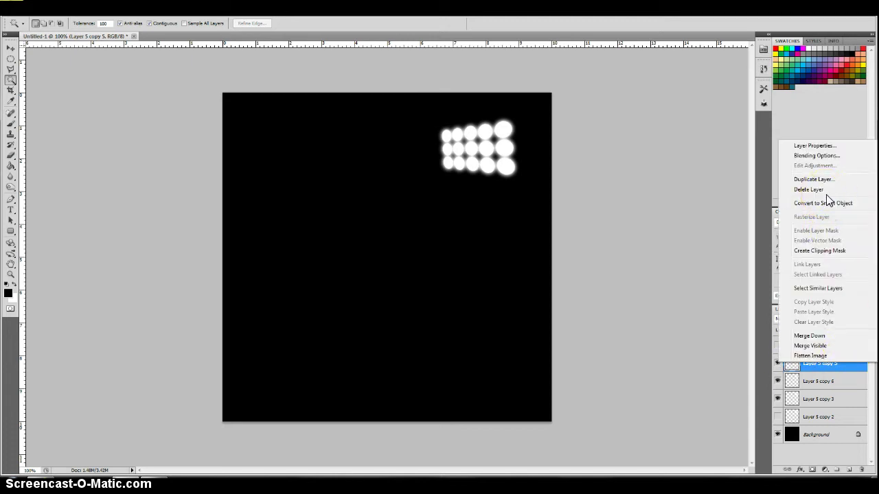
click(758, 341)
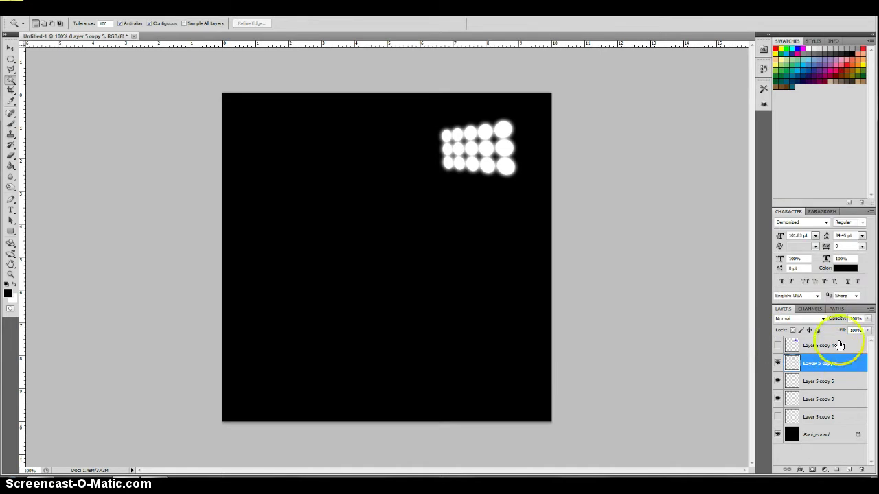
right_click(848, 366)
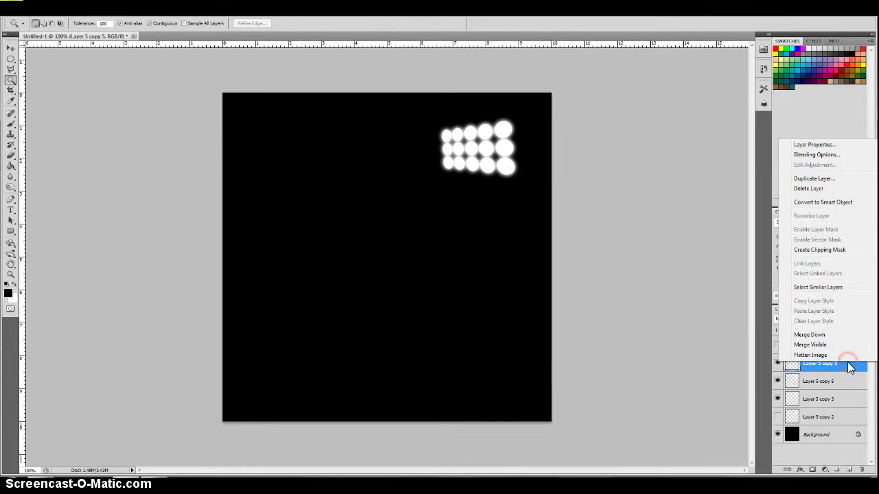
click(853, 369)
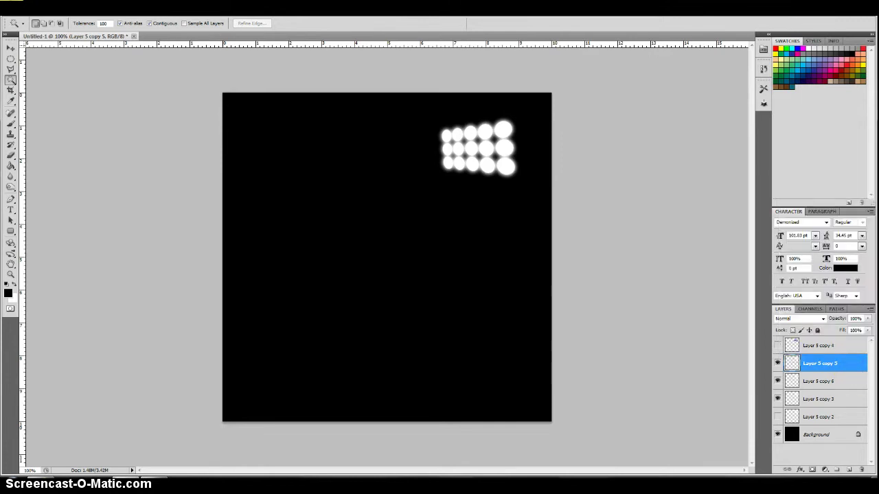
Apply a wide Gaussian Blur to Layer 5 copy 5 to spread a soft glow around the circle grid.
click(136, 2)
mouse_move(189, 97)
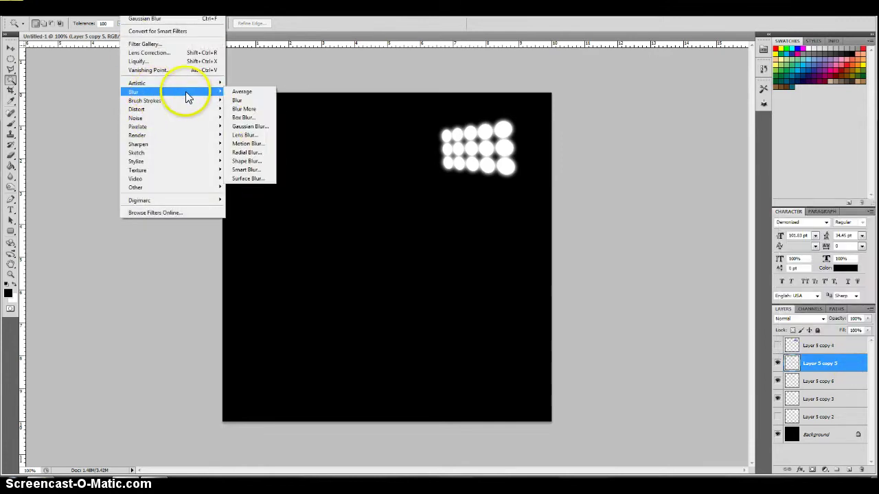
click(263, 125)
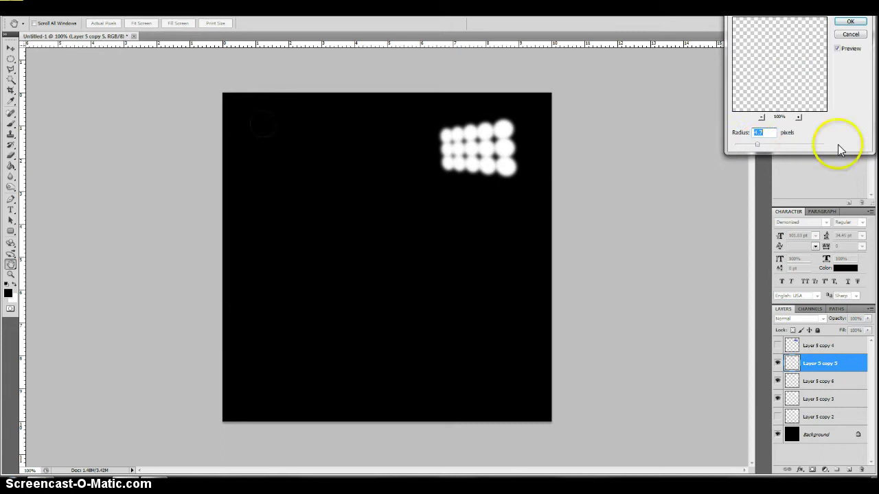
drag(757, 144, 799, 145)
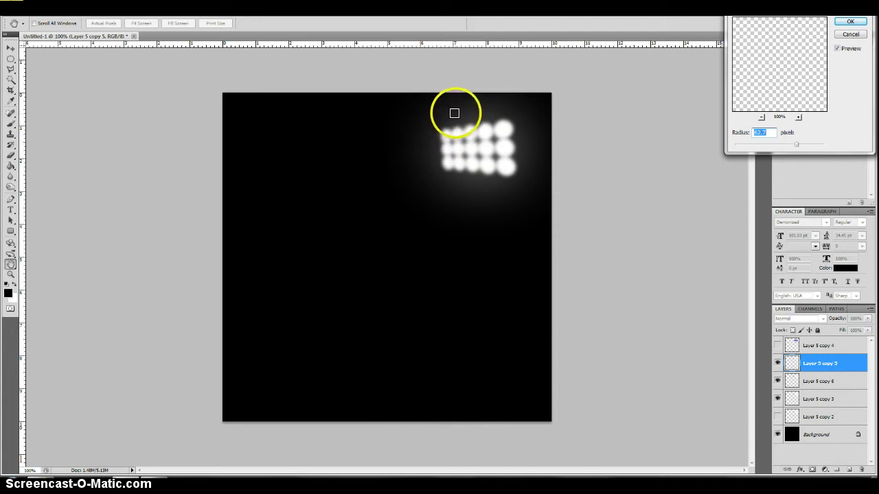
click(850, 22)
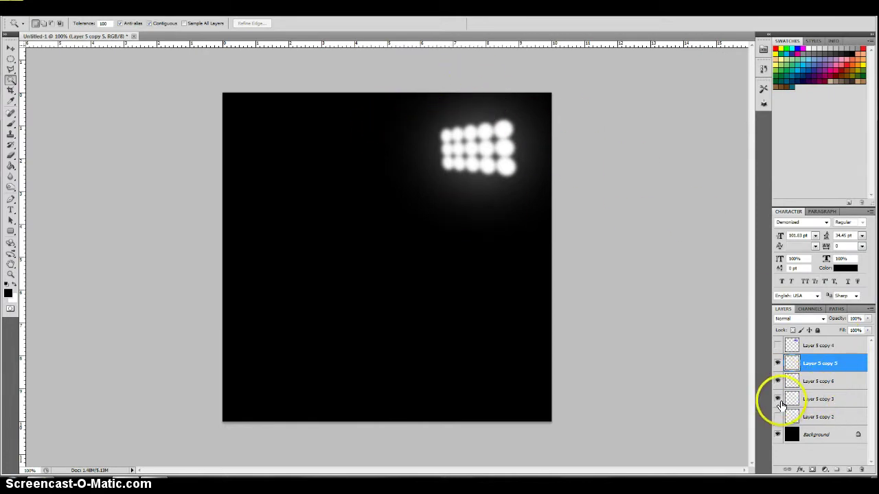
Toggle the visibility of Layer 5 copy 3 to compare the glow with and without it.
click(778, 399)
click(779, 399)
click(779, 399)
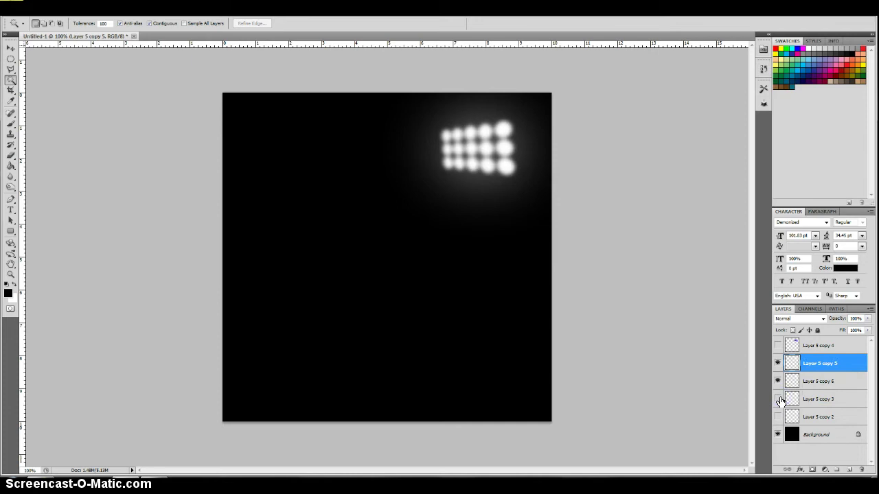
click(779, 399)
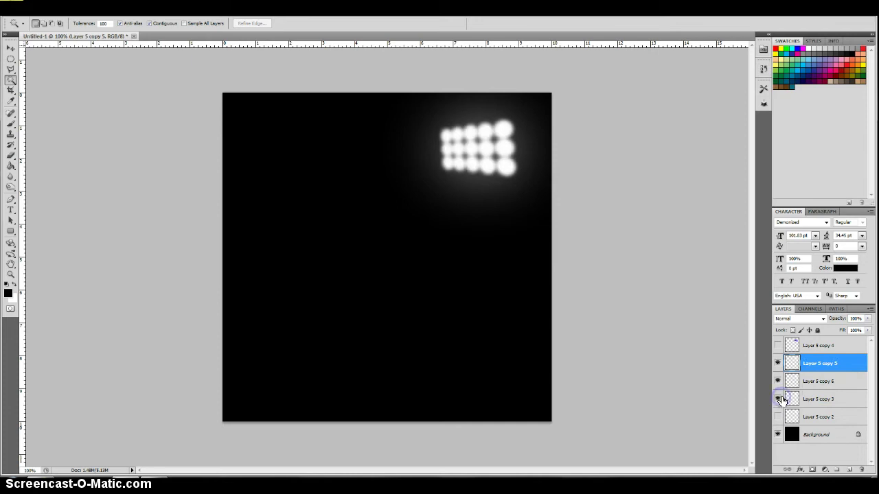
Duplicate Layer 5 copy 3 and move the duplicate above Layer 5 copy 5 in the layer stack.
click(837, 403)
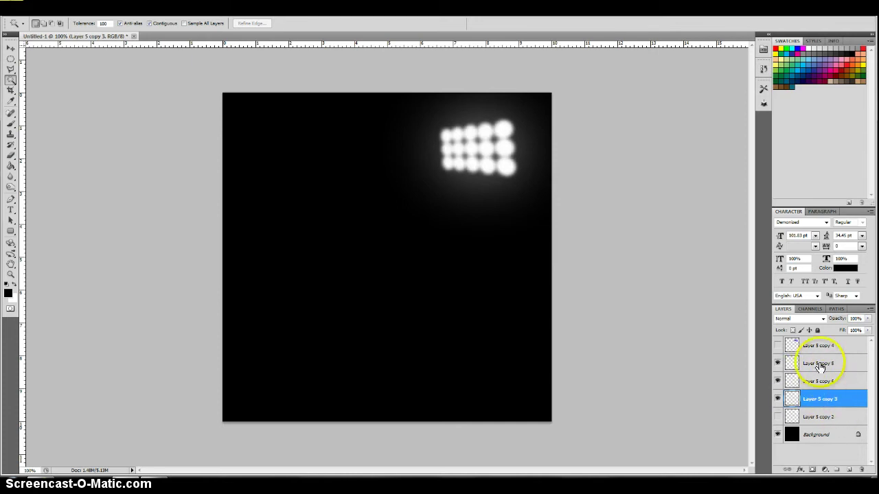
right_click(847, 403)
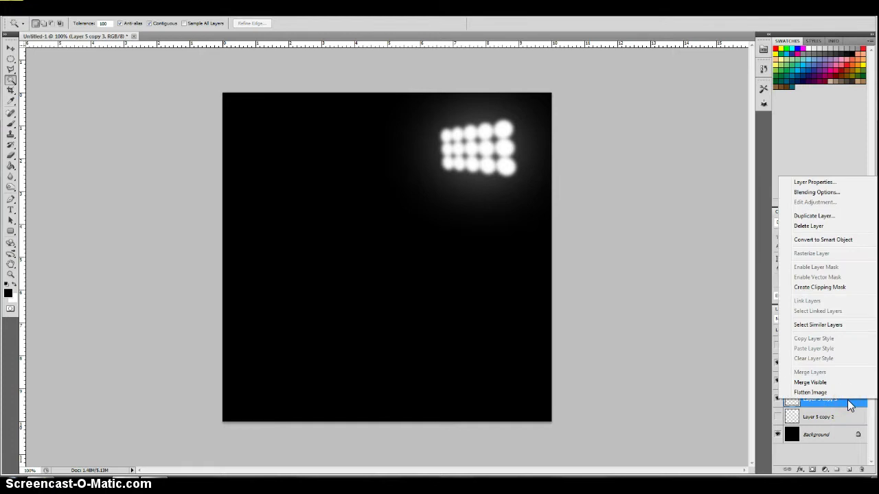
click(839, 216)
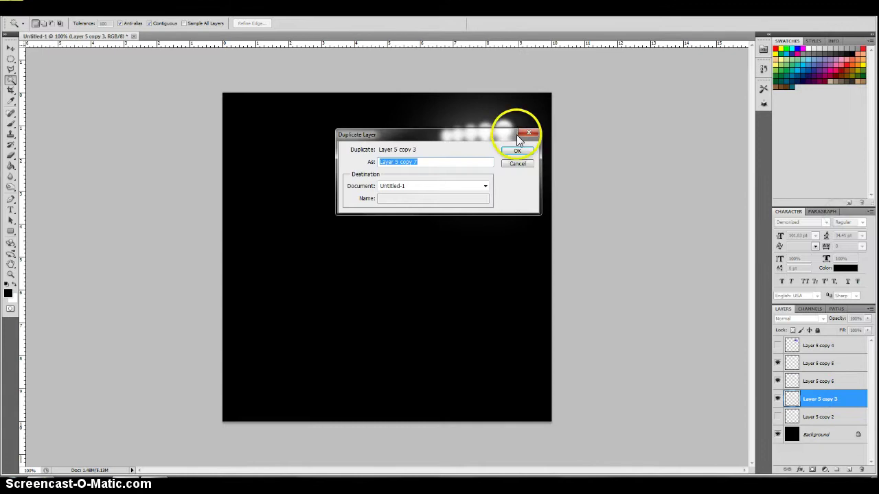
click(518, 151)
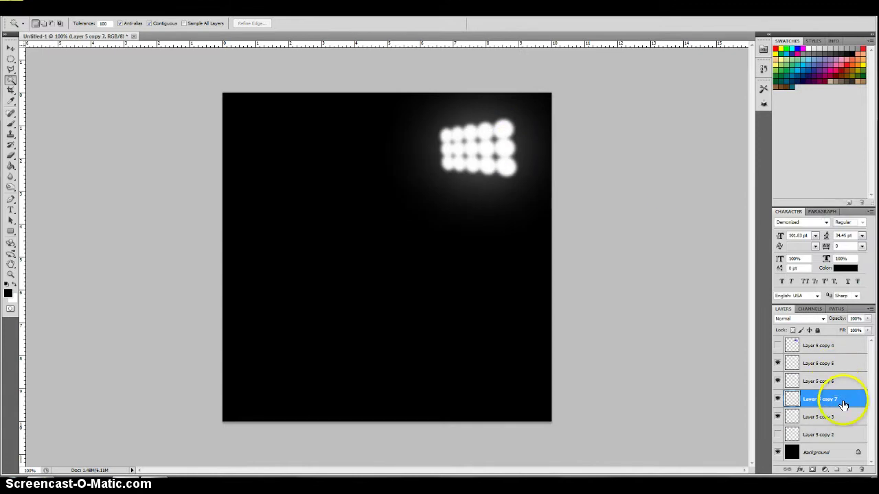
drag(844, 405, 841, 367)
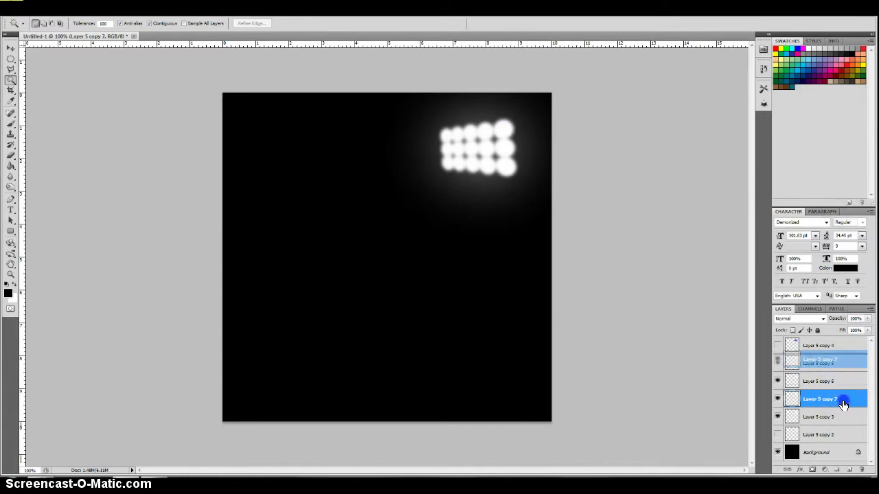
drag(843, 405, 840, 364)
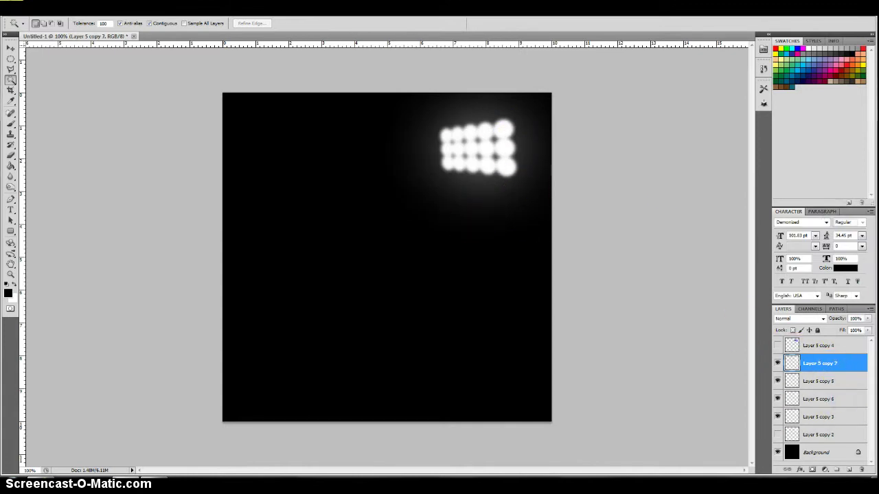
Start a Motion Blur on Layer 5 copy 7 and set its angle to 35 degrees along the beam direction.
click(131, 6)
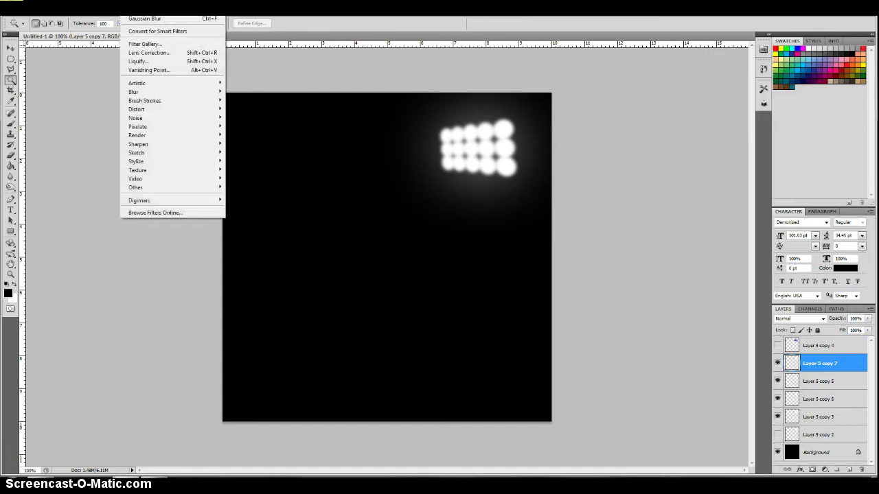
mouse_move(154, 92)
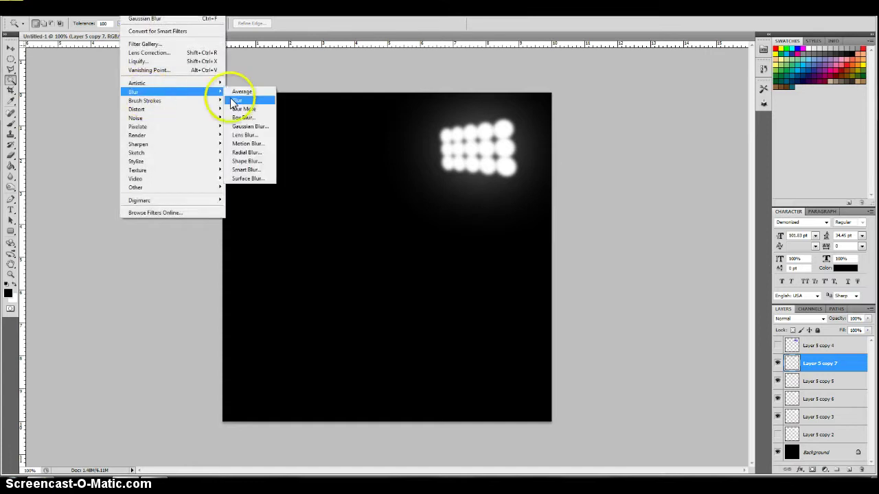
click(264, 144)
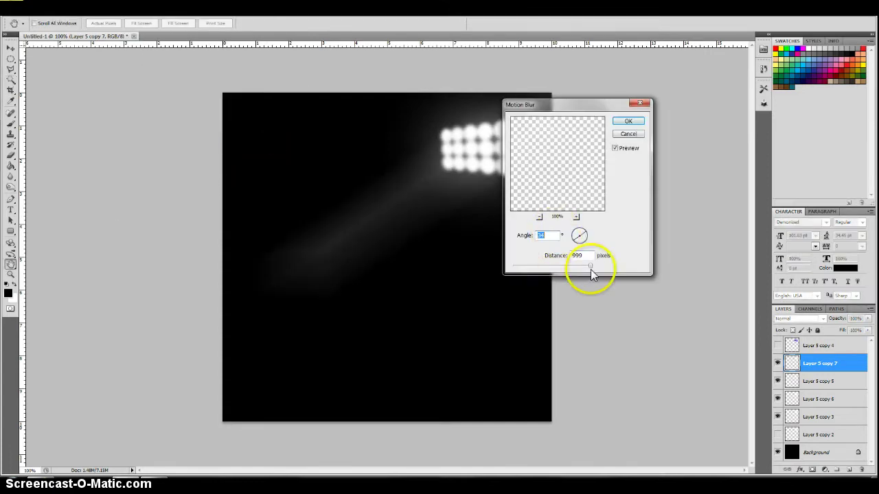
click(582, 237)
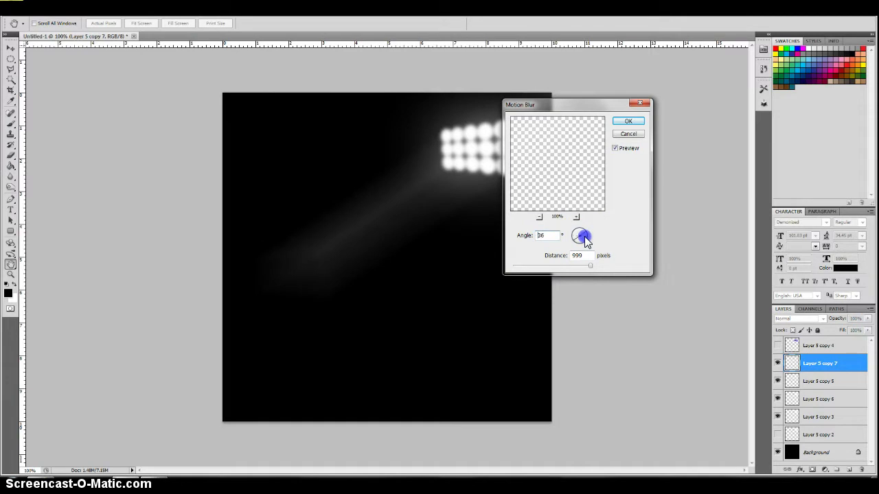
drag(585, 240, 596, 234)
click(590, 231)
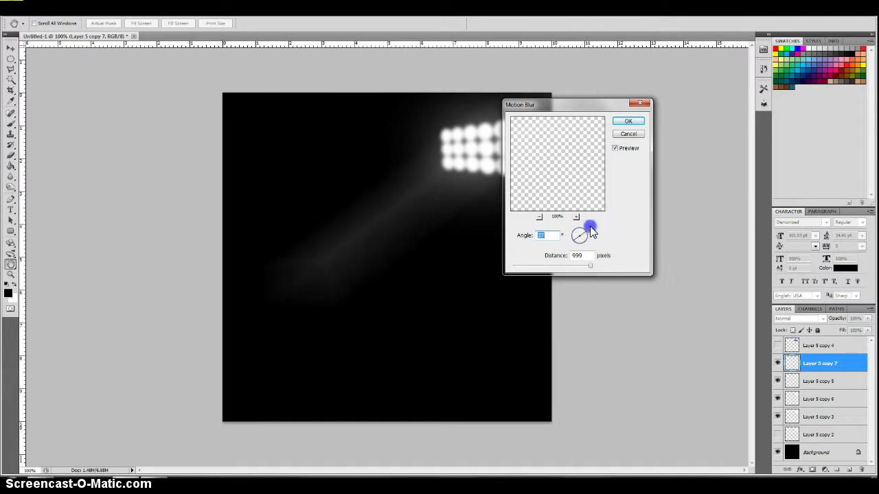
drag(559, 103, 629, 94)
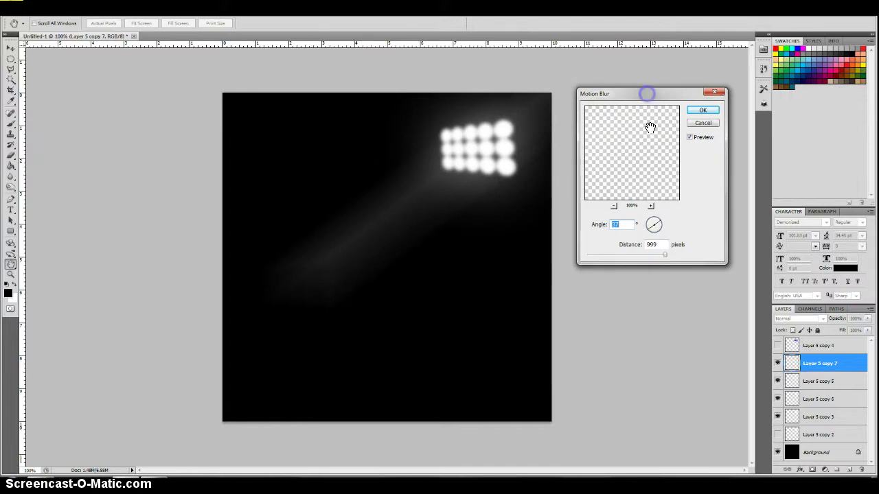
click(661, 226)
click(664, 225)
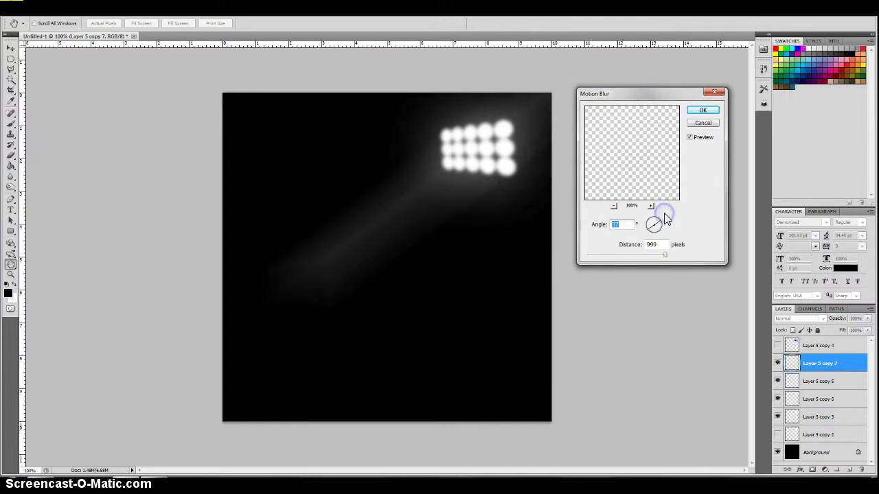
drag(659, 226, 664, 226)
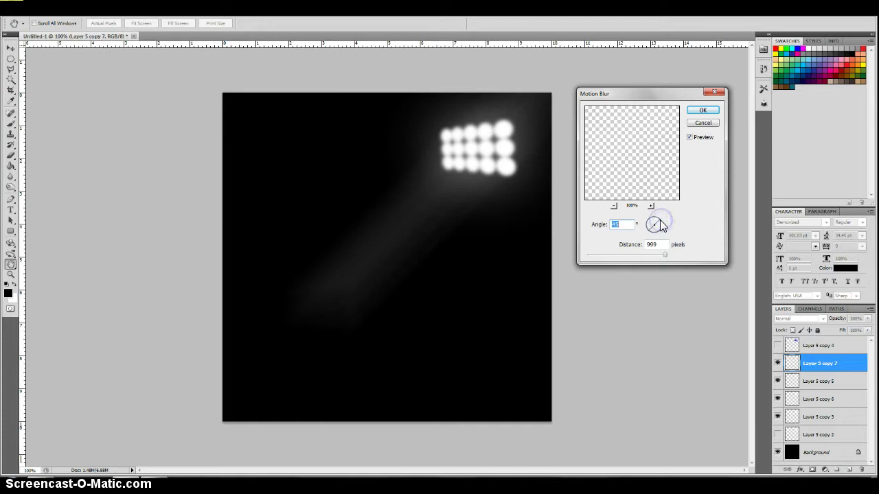
drag(660, 226, 659, 247)
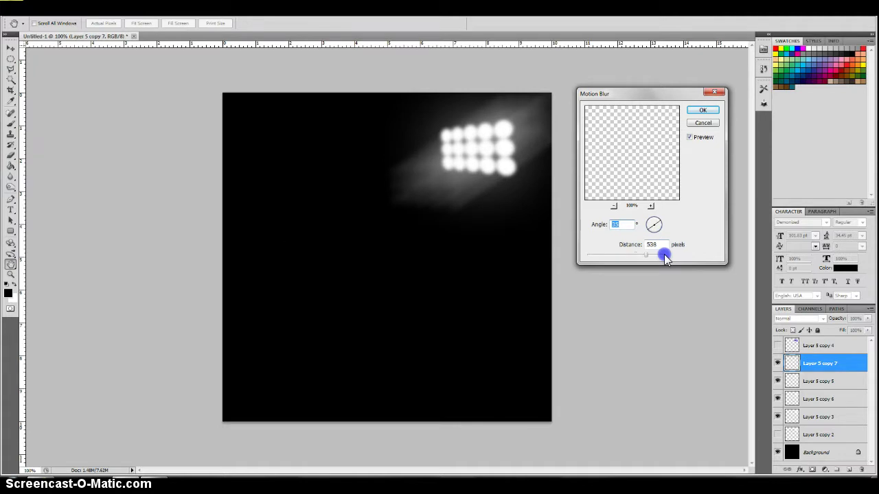
Set the Motion Blur distance to 807 pixels and apply it to Layer 5 copy 7.
drag(664, 254, 664, 254)
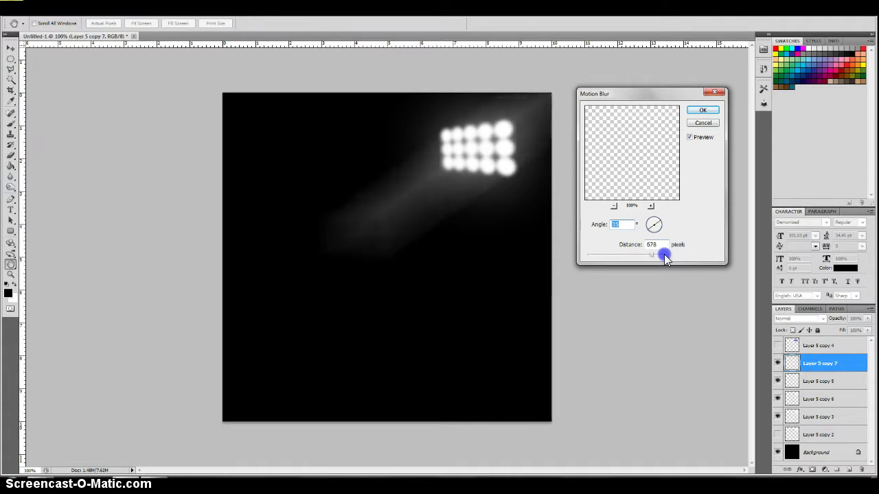
drag(661, 252, 661, 252)
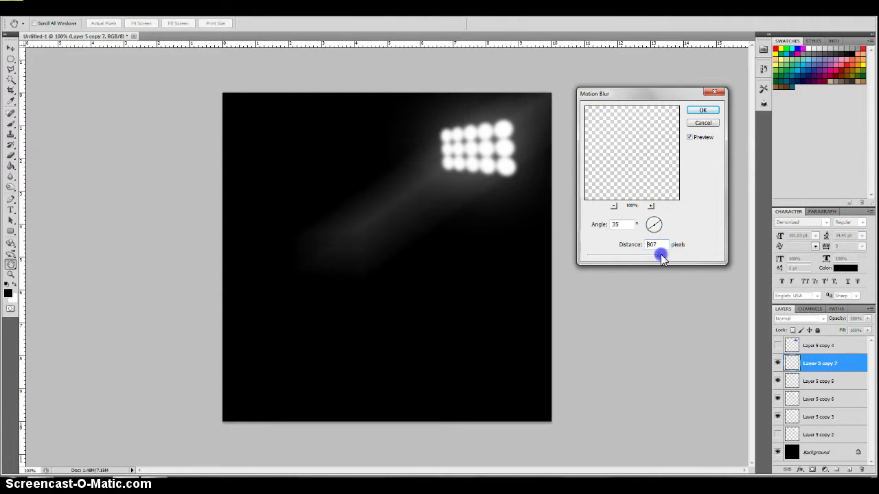
drag(661, 254, 658, 254)
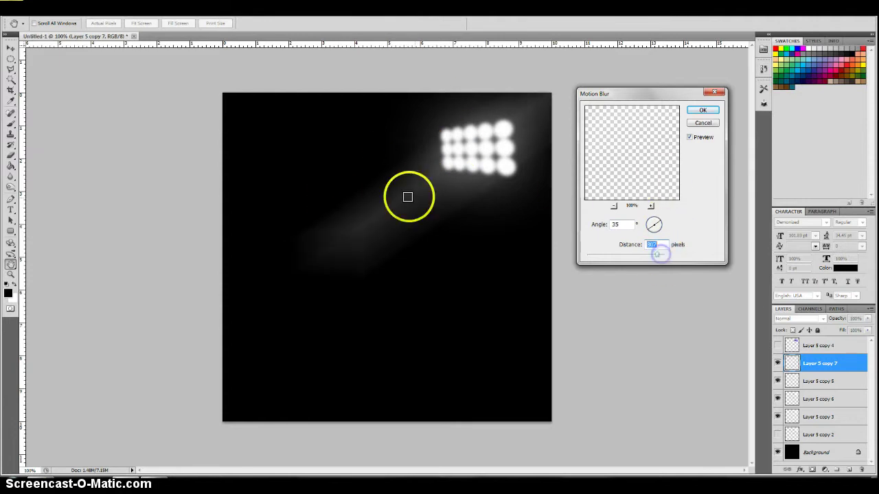
click(717, 112)
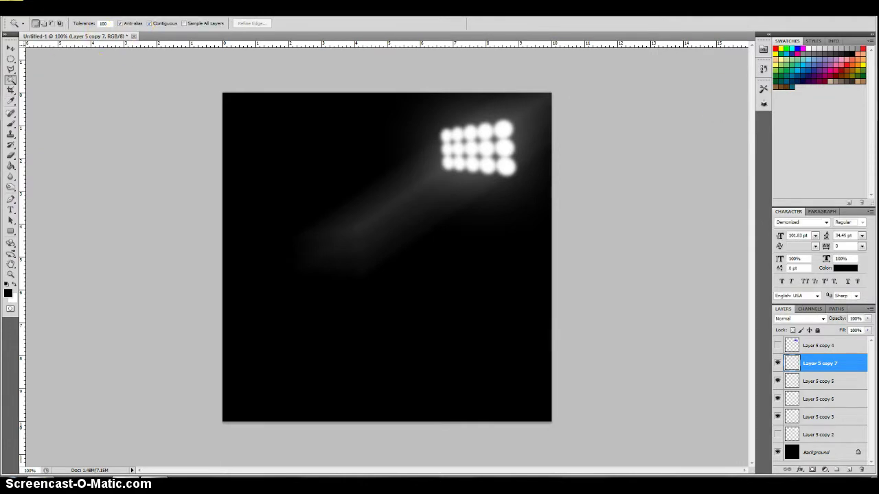
Rotate the motion-blurred beam to horizontal with Free Transform and reposition it below the circle grid.
click(10, 49)
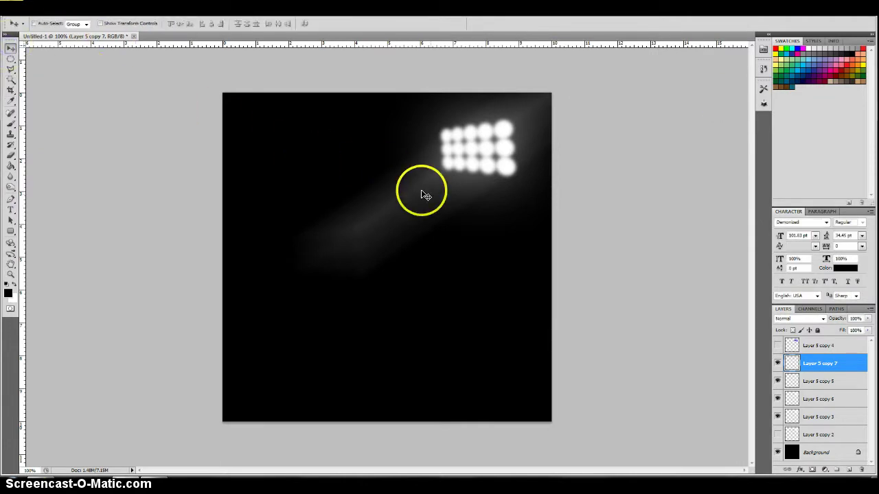
drag(422, 190, 376, 263)
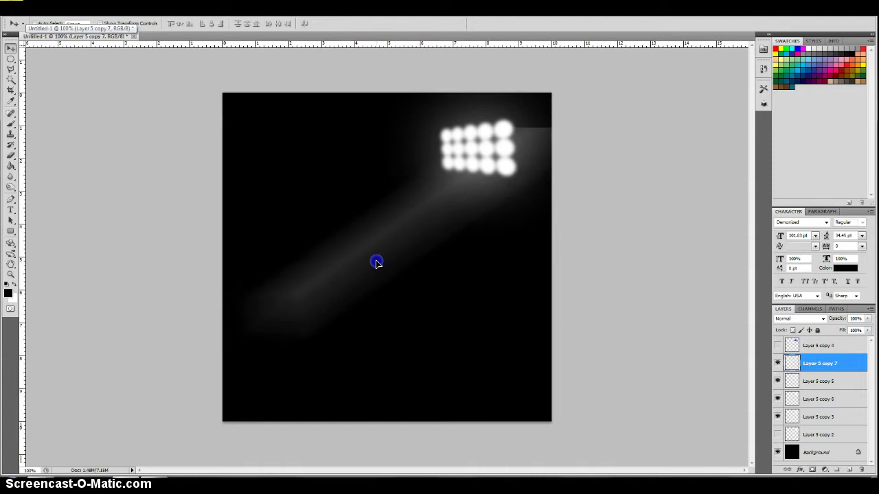
key(ctrl+t)
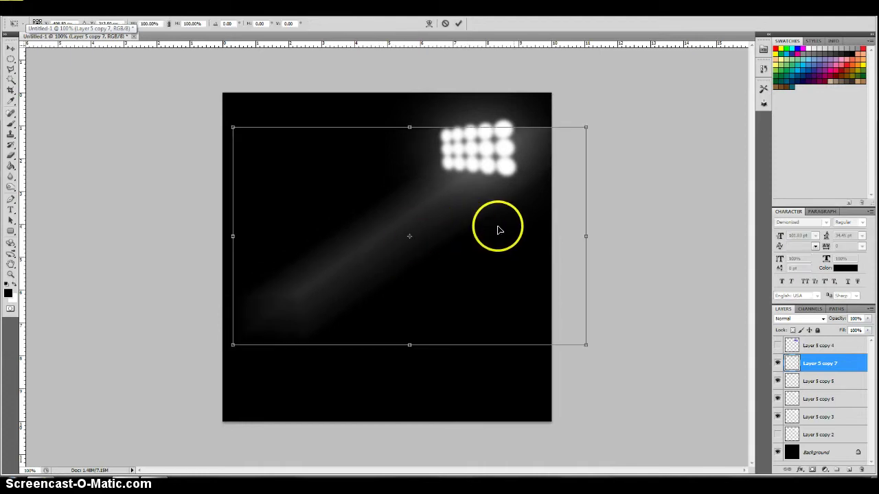
drag(617, 202, 617, 202)
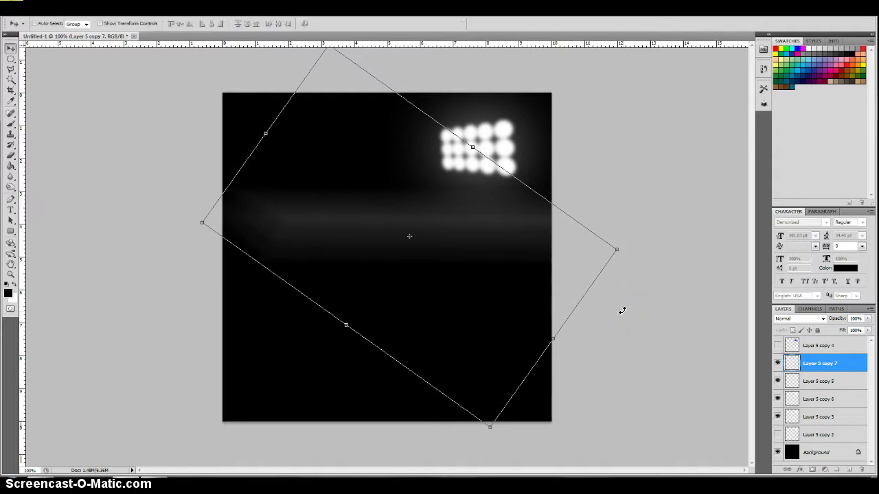
key(Return)
drag(614, 298, 407, 200)
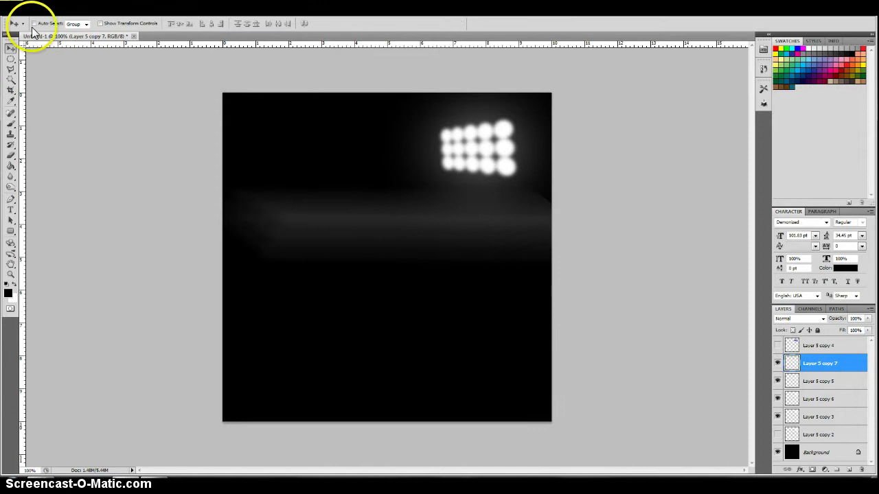
drag(374, 228, 396, 230)
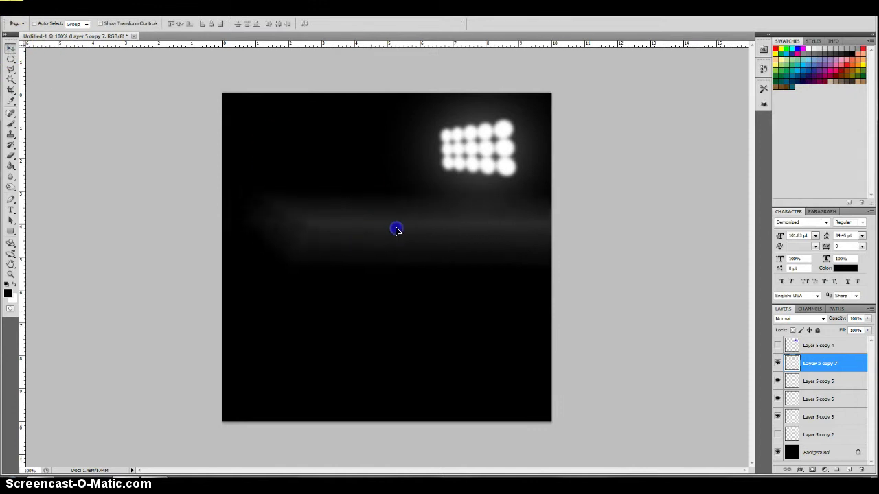
Distort the horizontal beam so its left end flares upward and downward into a wide cone.
key(ctrl+t)
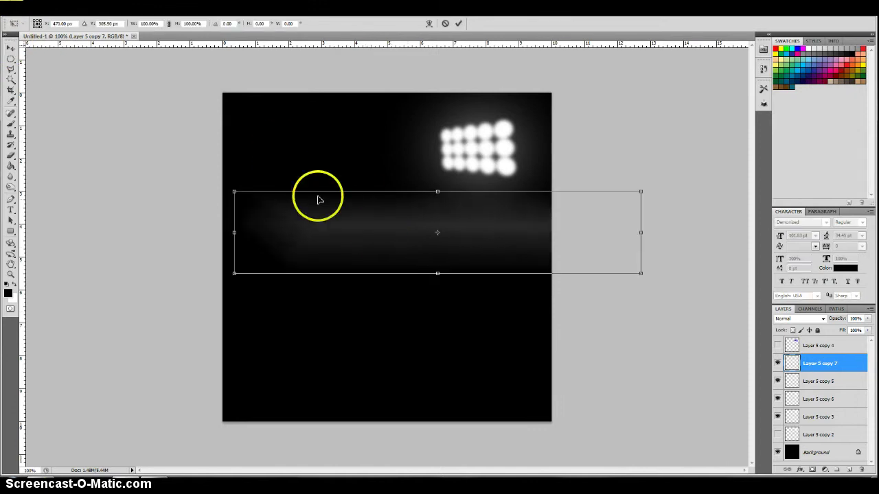
drag(235, 195, 236, 141)
drag(234, 273, 234, 276)
drag(517, 257, 494, 271)
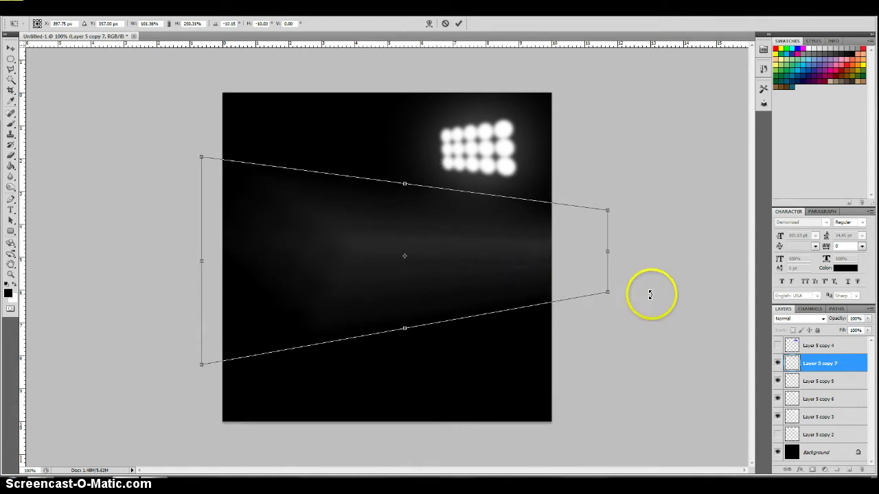
Rotate the cone-shaped beam to about -40.8 degrees and position its narrow end over the circle grid, shining toward the lower left.
drag(650, 294, 563, 204)
drag(604, 257, 605, 259)
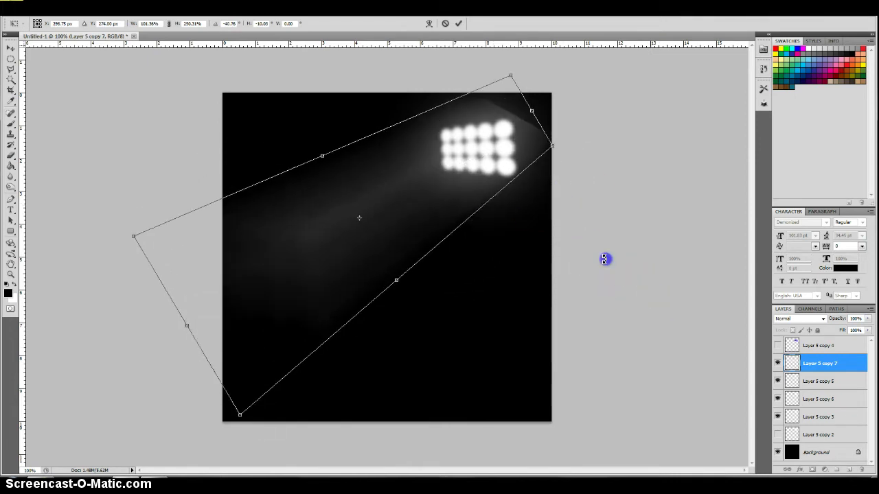
mouse_move(487, 199)
mouse_down()
mouse_move(473, 196)
mouse_move(489, 201)
mouse_up()
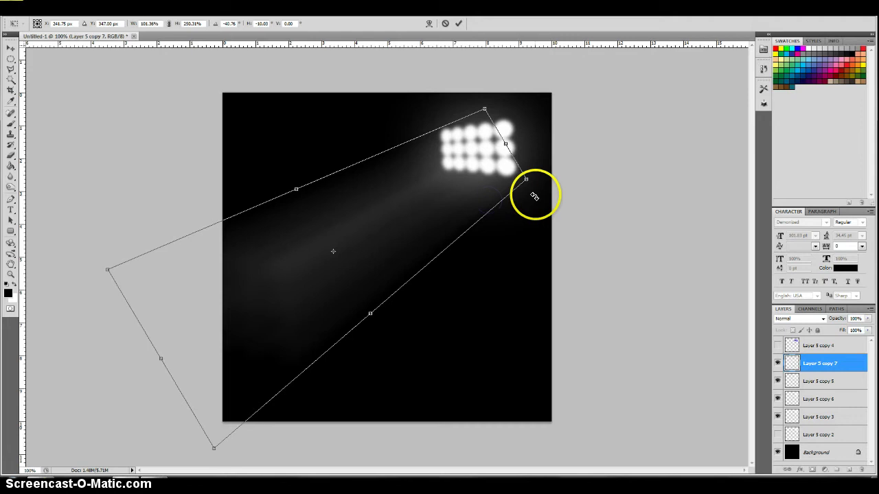
key(Return)
click(11, 48)
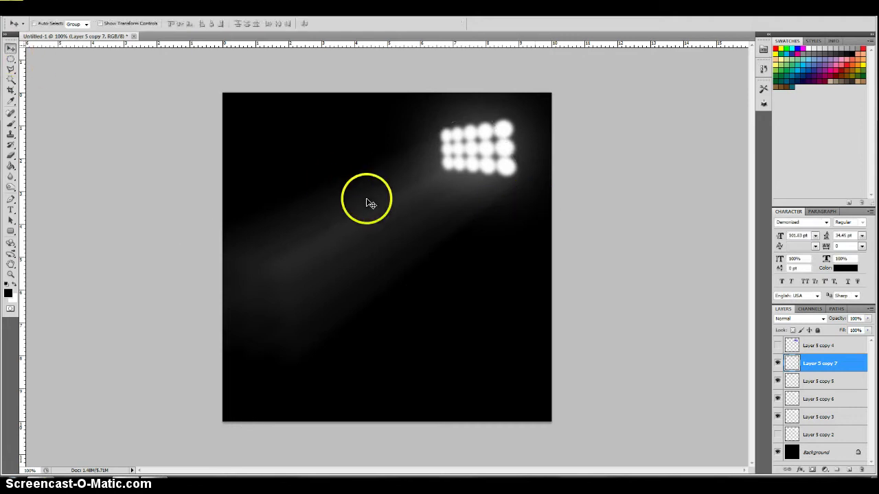
click(403, 212)
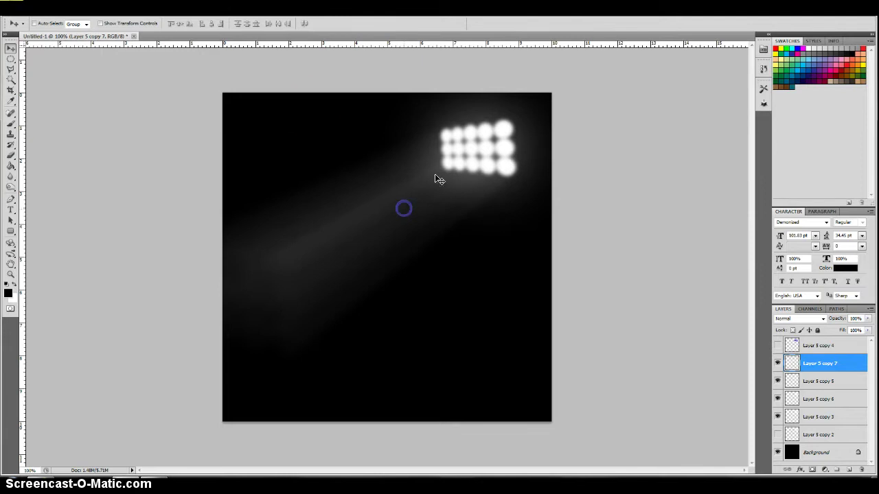
Erase the excess beam glow above and to the right of the circle grid with the Eraser at 28% opacity.
click(10, 155)
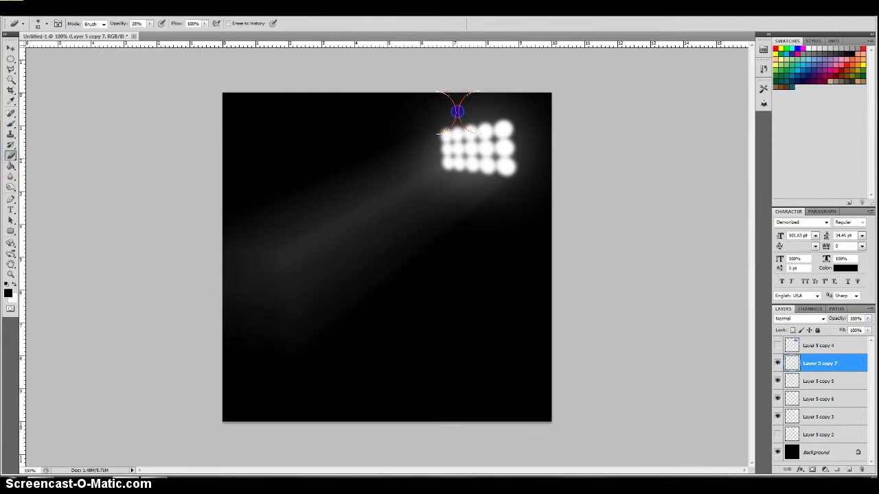
click(457, 111)
mouse_move(530, 153)
mouse_down()
mouse_move(532, 167)
mouse_move(521, 147)
mouse_up()
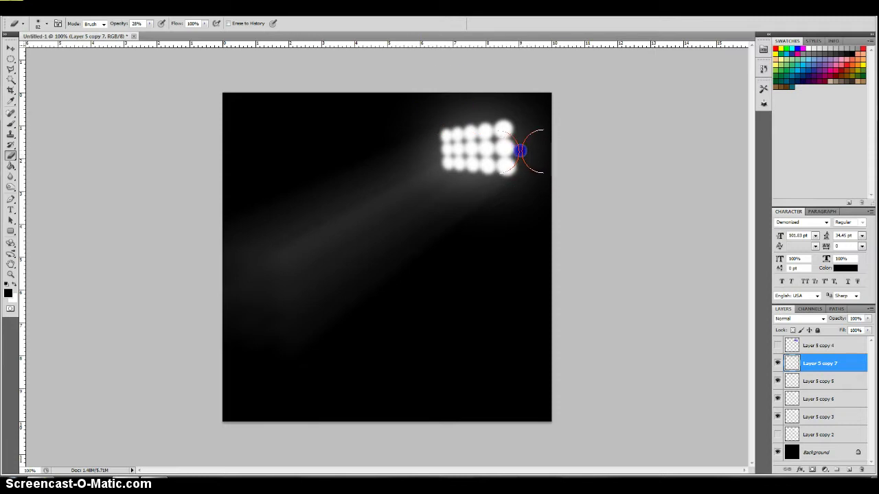
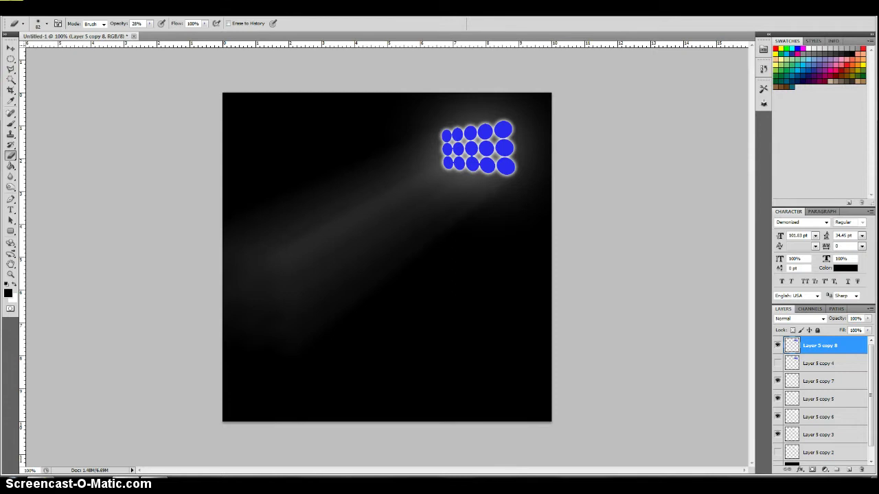
Apply a Gaussian Blur of about 52 pixels to the blue Layer 5 copy 8 and set its opacity to 63%.
click(131, 7)
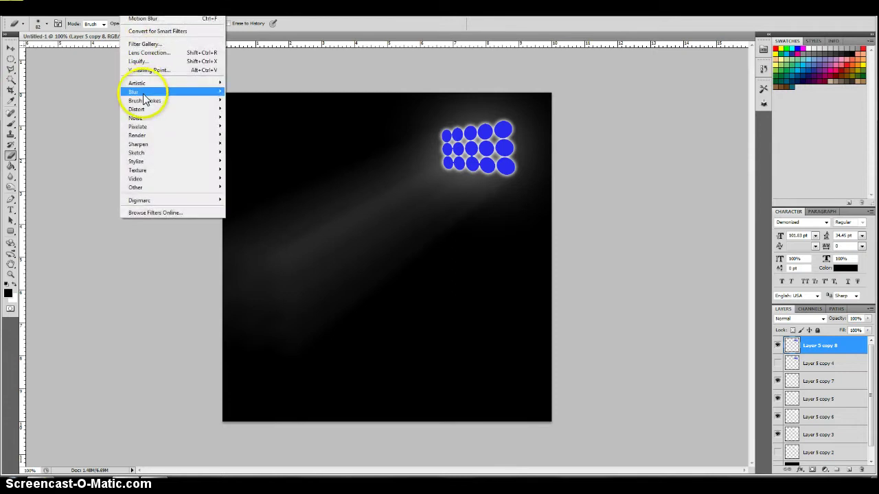
mouse_move(141, 91)
click(249, 126)
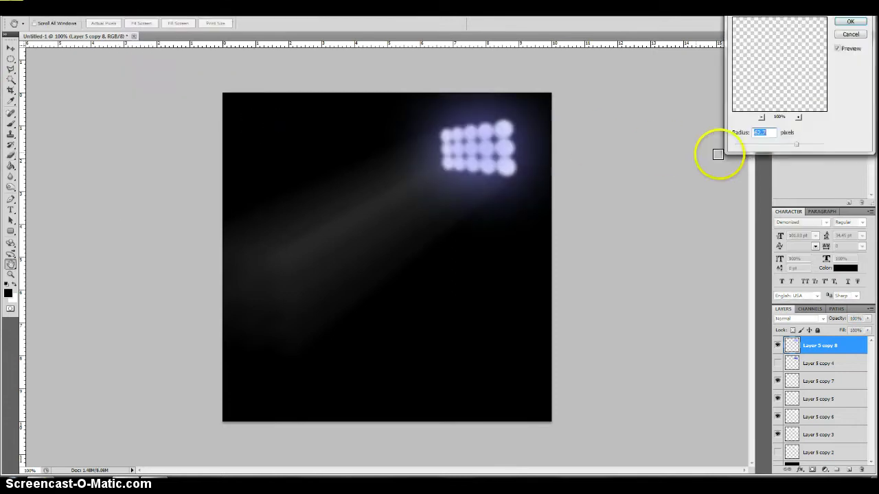
drag(798, 145, 797, 144)
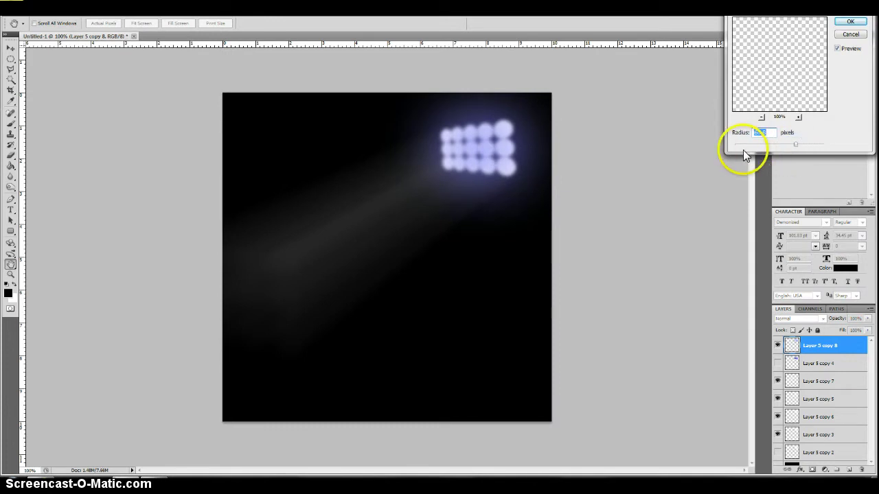
mouse_move(800, 143)
mouse_down()
mouse_move(787, 153)
mouse_move(792, 145)
mouse_up()
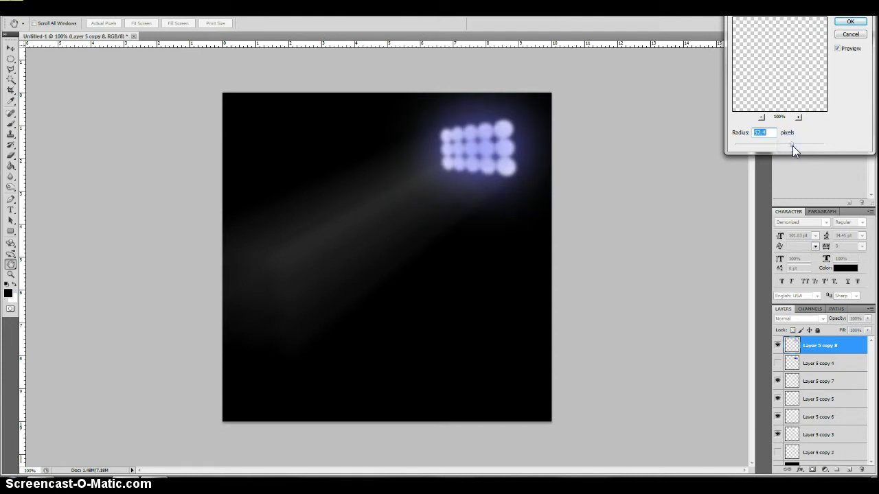
click(850, 21)
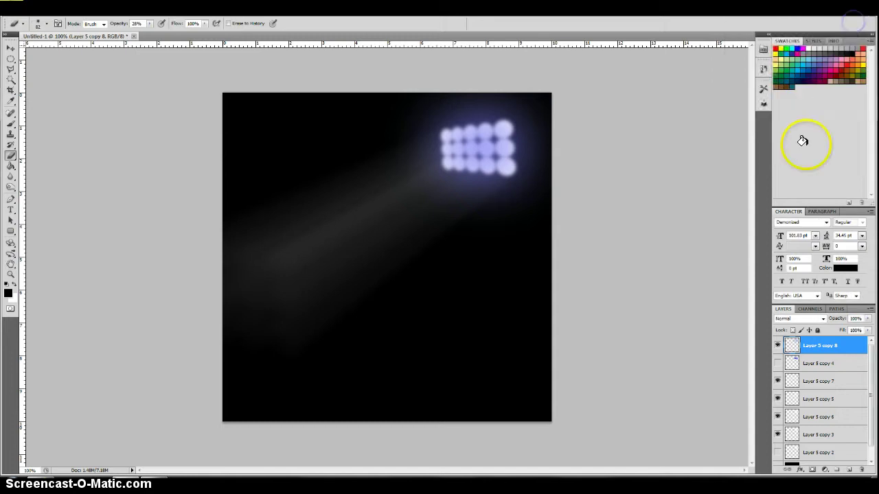
click(868, 320)
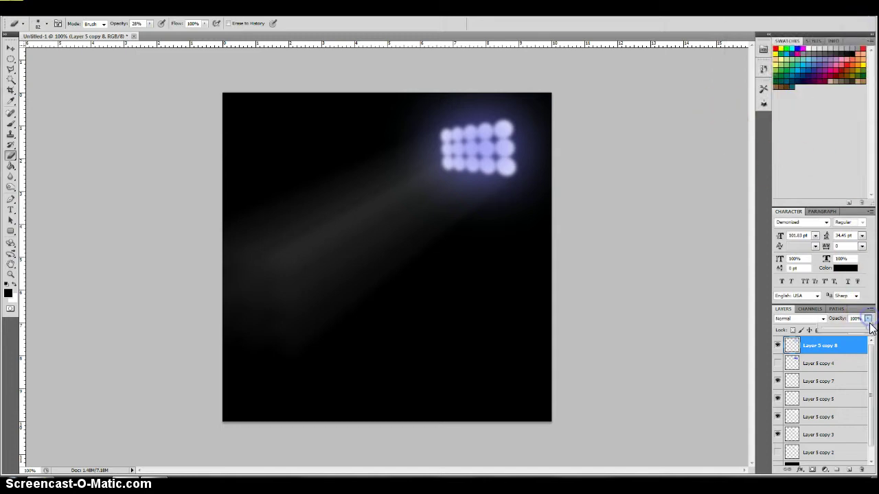
drag(872, 332, 872, 332)
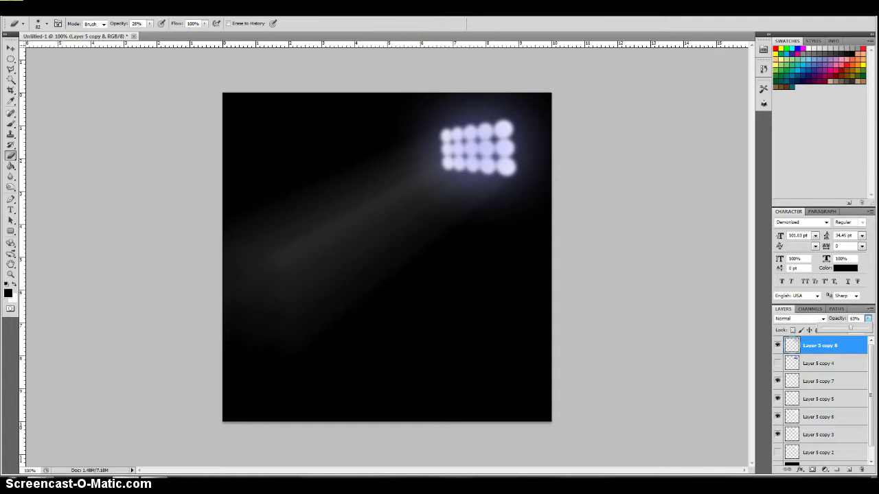
Show the blue circles layer, Layer 5 copy 4, and apply a Gaussian Blur of about 2.5 pixels to it.
click(778, 365)
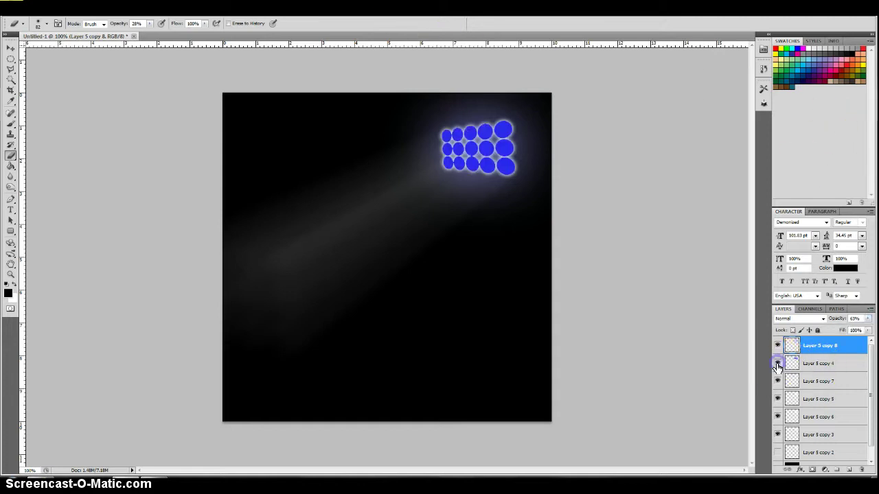
click(842, 365)
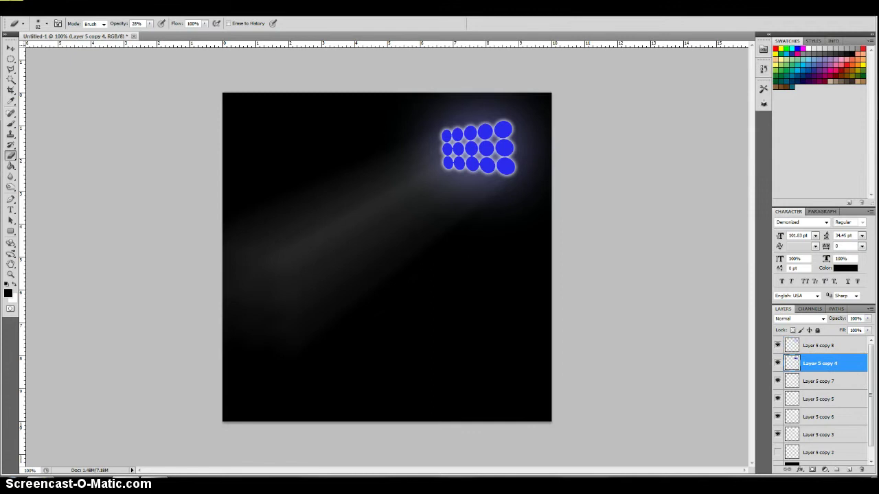
click(134, 5)
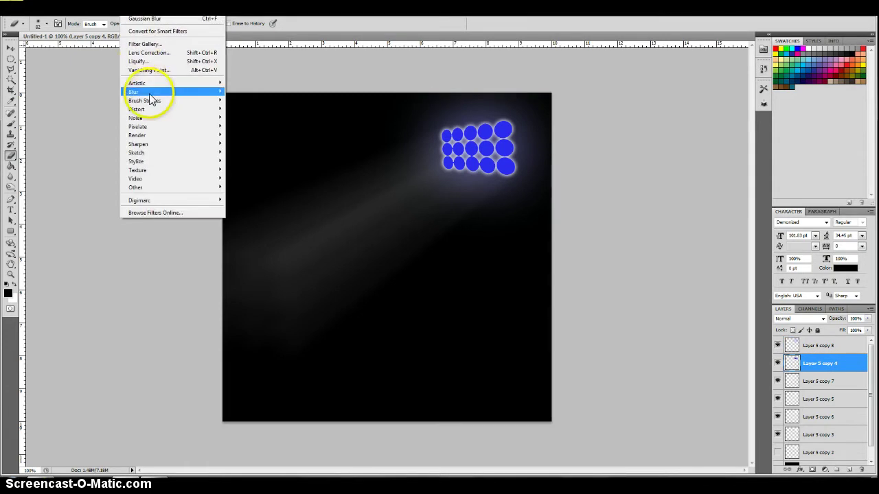
mouse_move(156, 97)
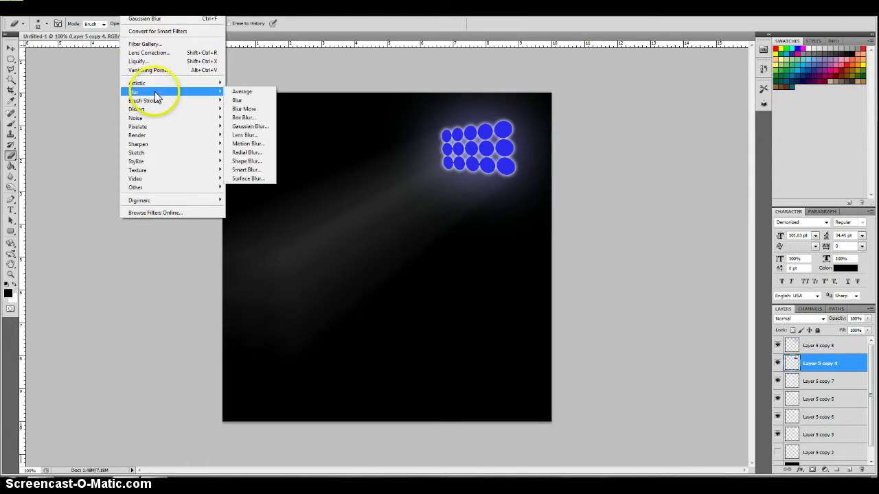
click(264, 126)
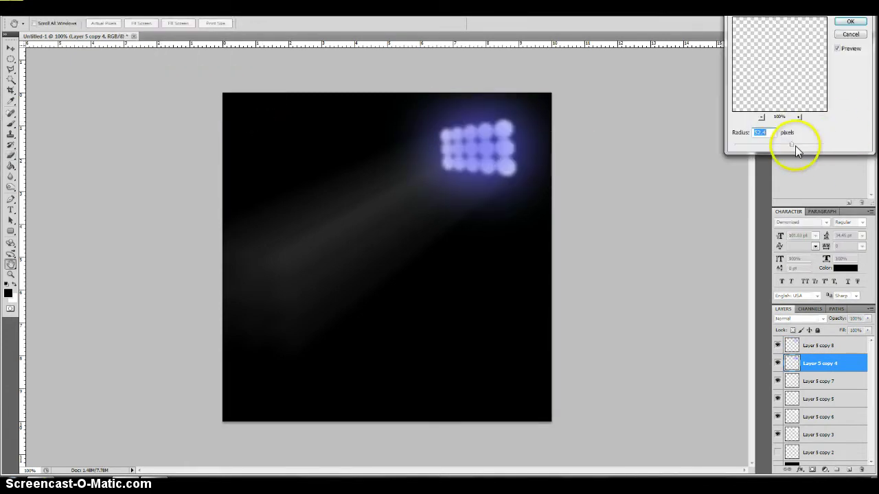
drag(793, 145, 741, 150)
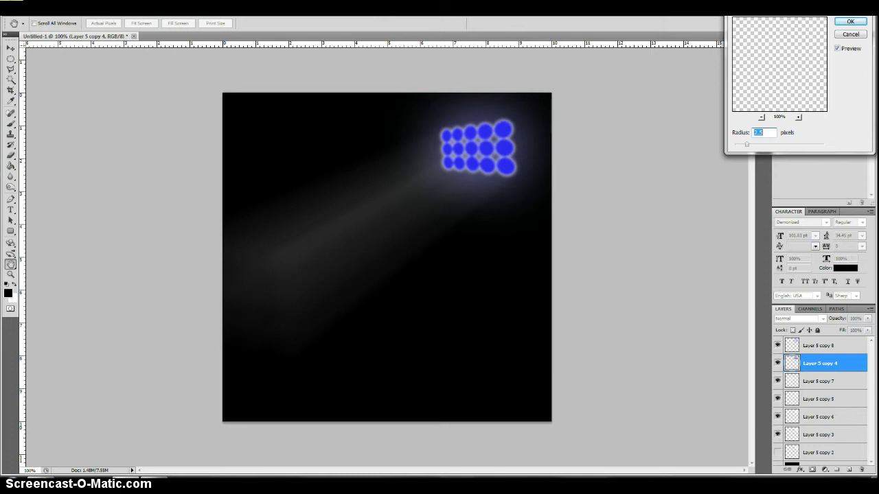
click(852, 22)
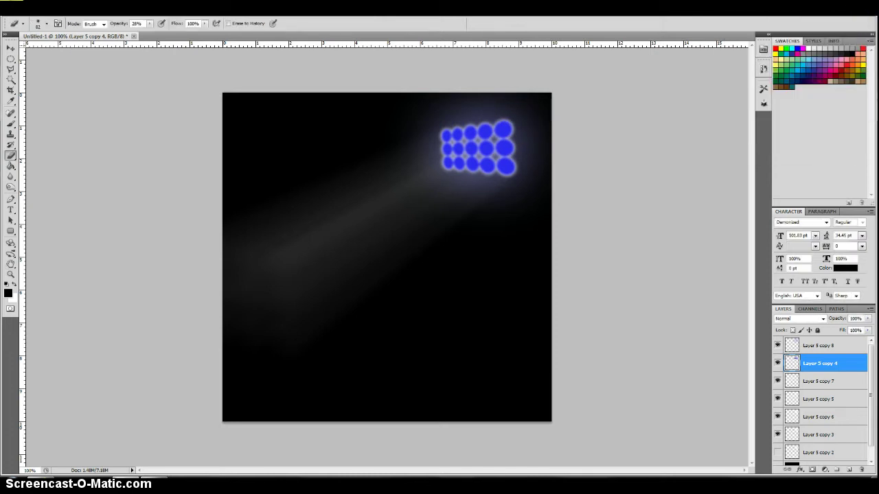
Apply a Motion Blur at a 35-degree angle with a distance of 807 pixels to Layer 5 copy 4.
click(132, 8)
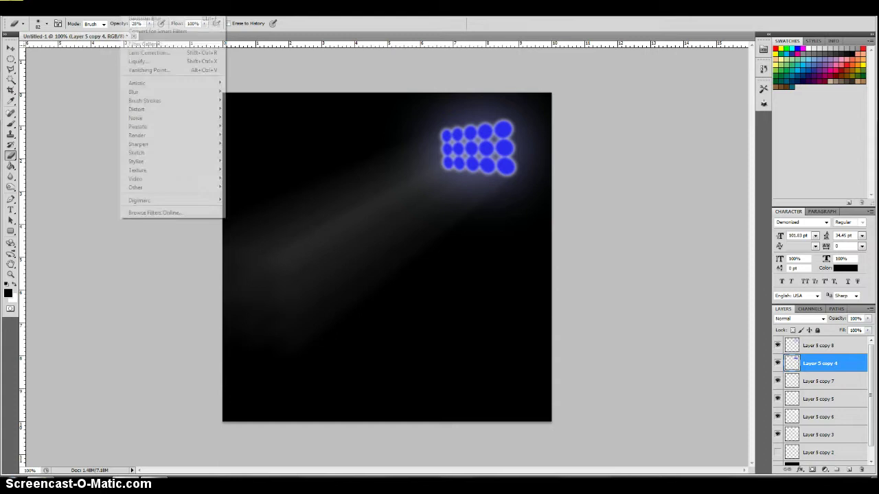
mouse_move(162, 96)
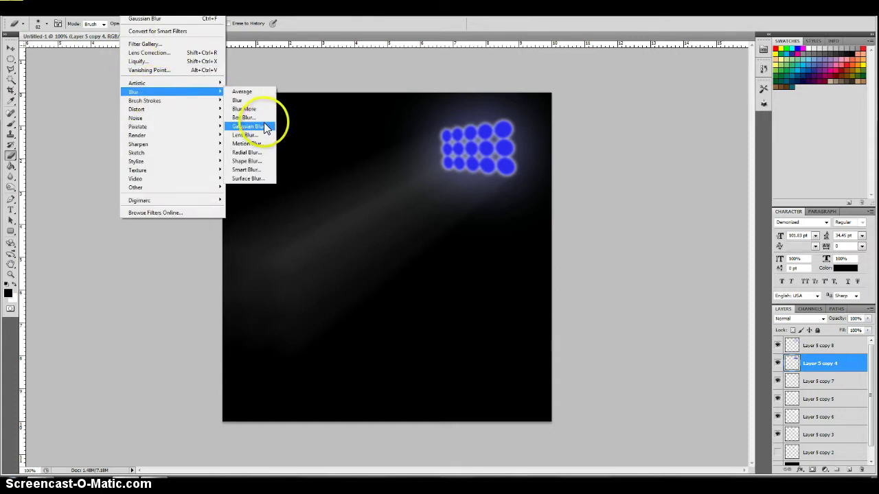
click(252, 144)
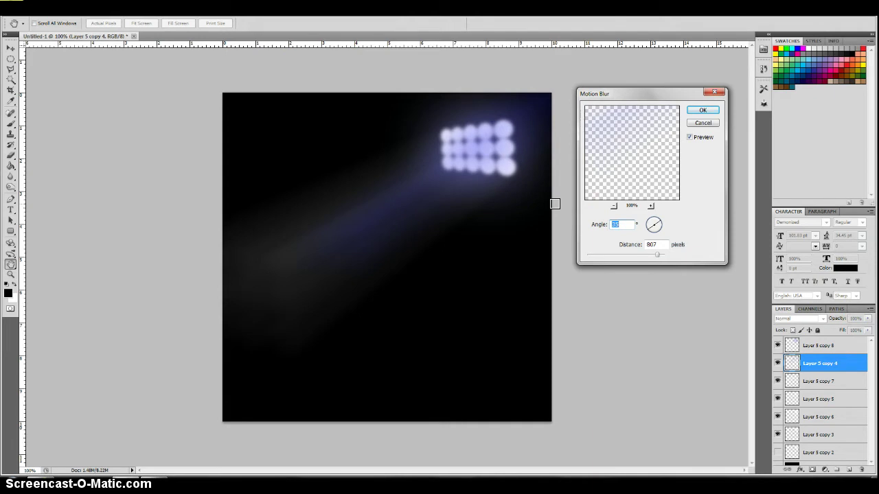
click(704, 112)
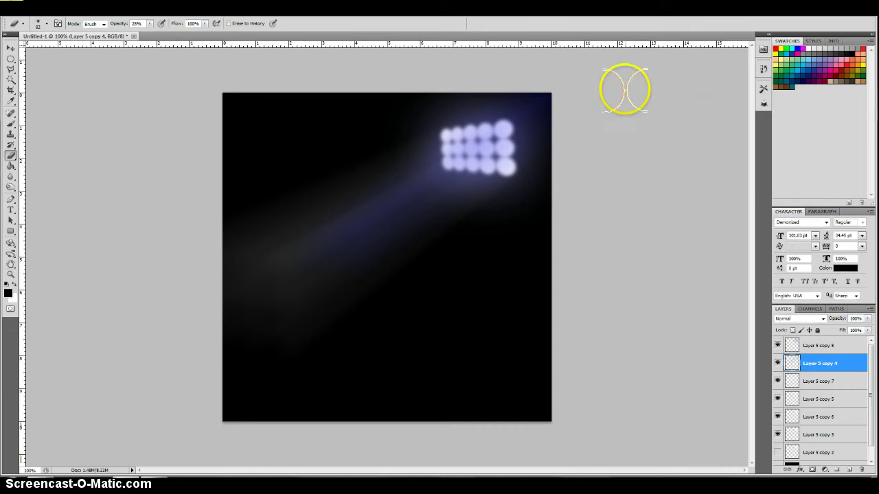
Rotate the blue beam 34.8 degrees so it lies horizontally and position it below the circle grid.
key(ctrl+t)
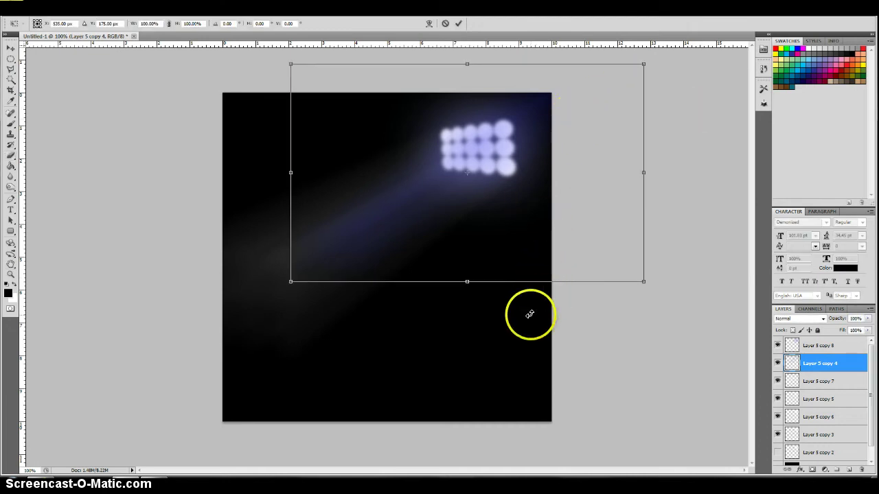
drag(530, 314, 531, 315)
drag(463, 289, 474, 261)
drag(355, 403, 350, 397)
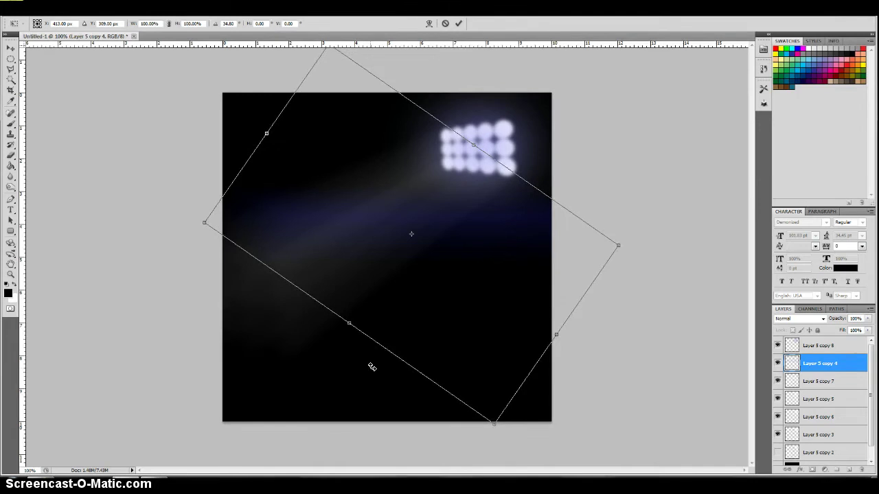
key(Return)
key(e)
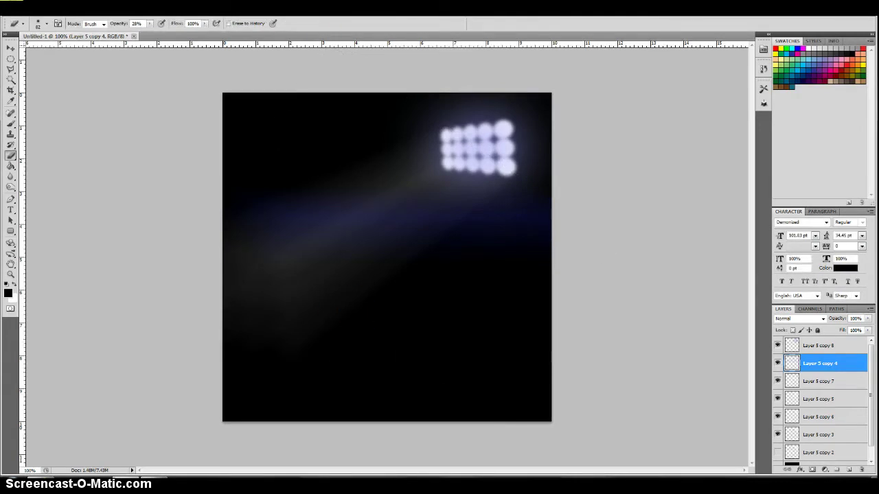
Distort the blue beam so its left end flares upward and downward into a wide cone.
key(ctrl+t)
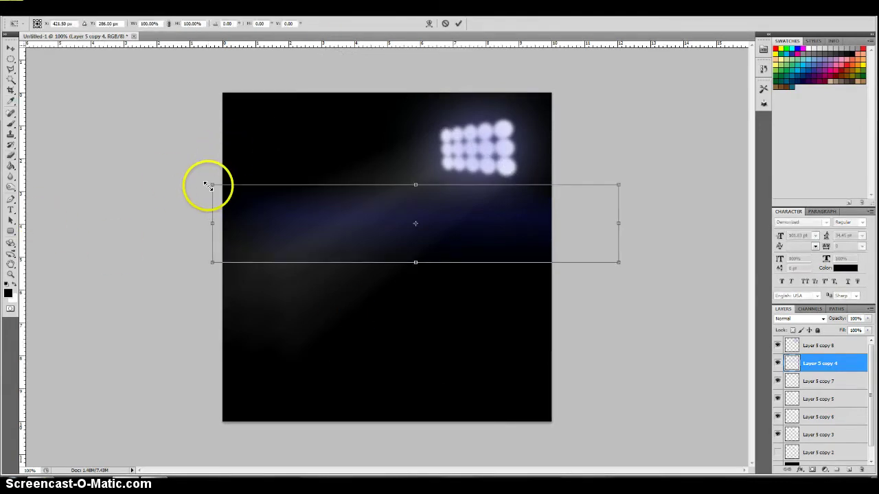
drag(213, 185, 214, 136)
drag(212, 262, 215, 317)
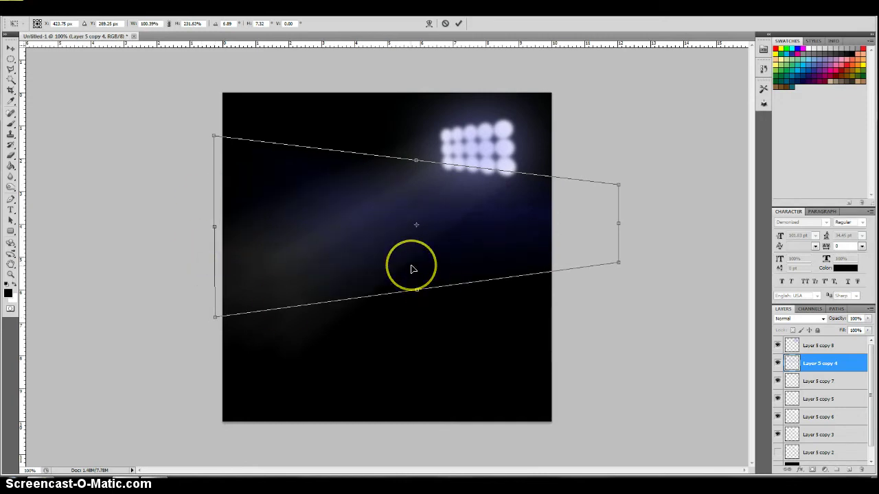
key(Return)
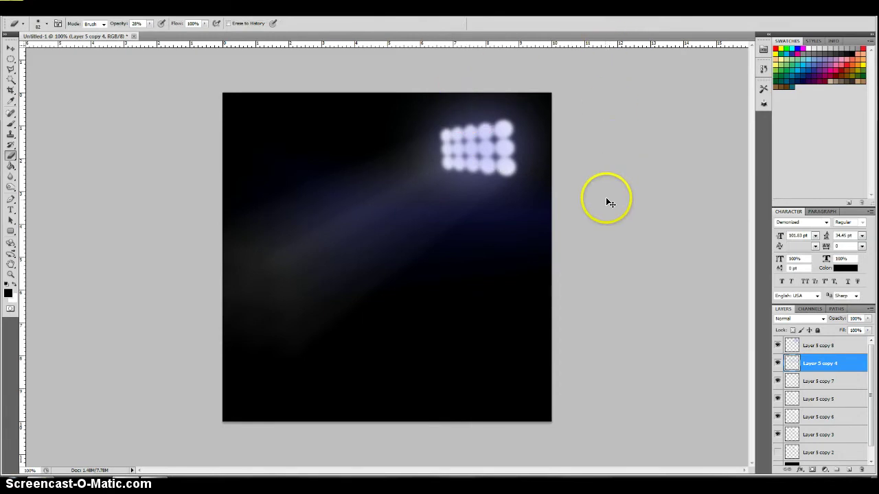
Rotate the blue cone to about -27.65 degrees, narrow its upper-right end, and place it over the white beam shining from the circle grid.
key(ctrl+t)
drag(499, 348, 500, 349)
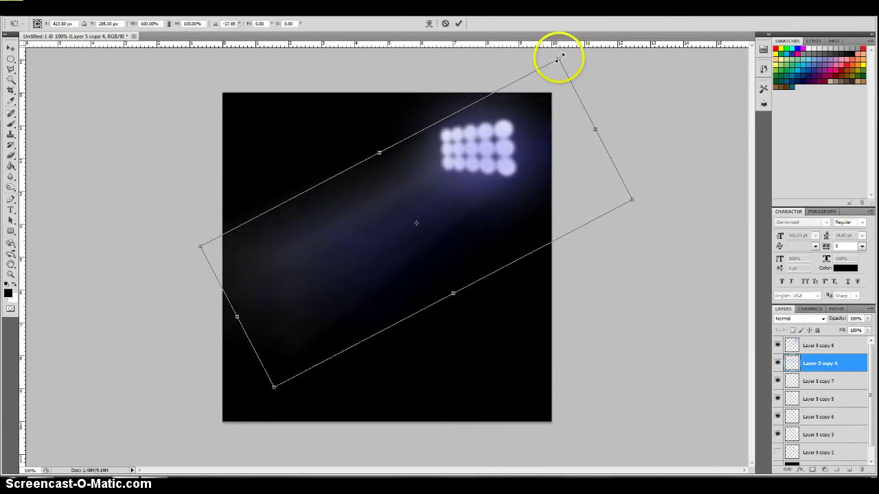
drag(559, 59, 563, 67)
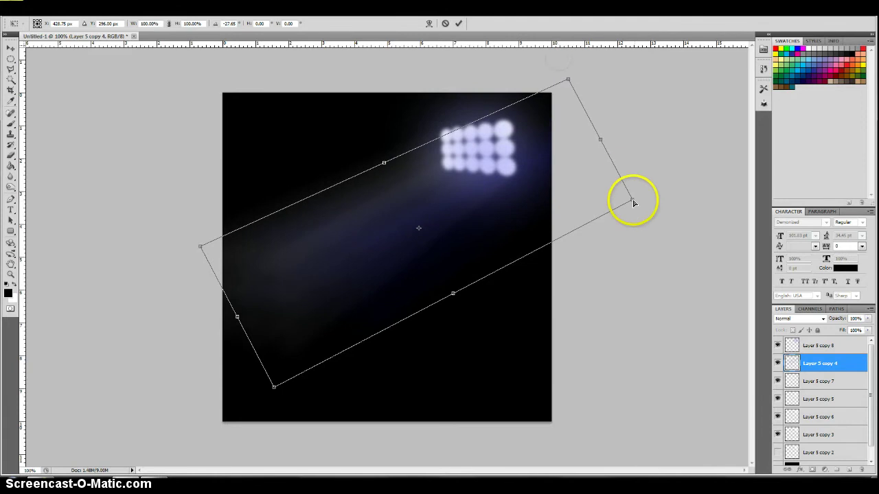
drag(632, 199, 632, 199)
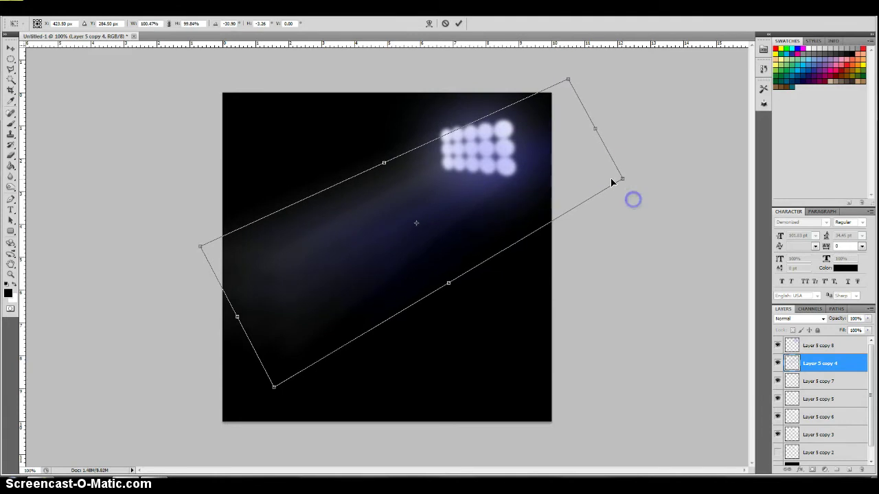
drag(600, 161, 478, 206)
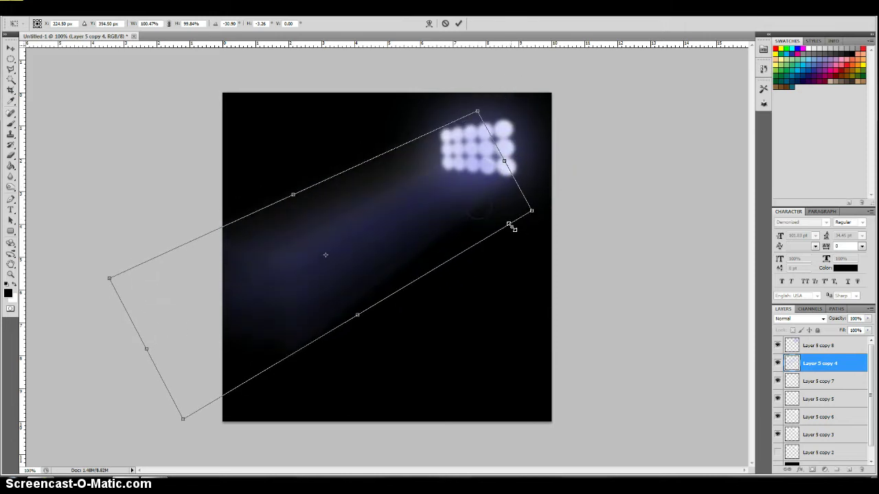
key(Return)
key(e)
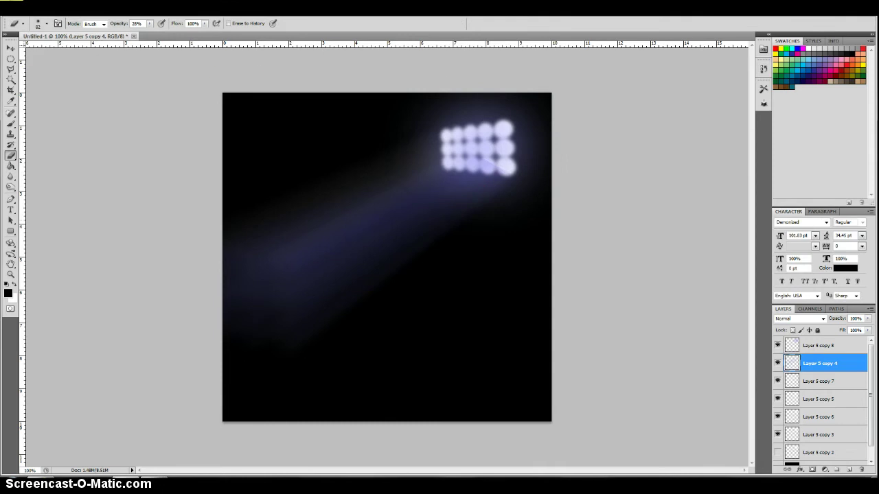
Fine-tune the blue beam's alignment with the white beam and erase its excess glow around the circle grid with the Eraser at 28% opacity.
click(11, 48)
drag(449, 280, 450, 274)
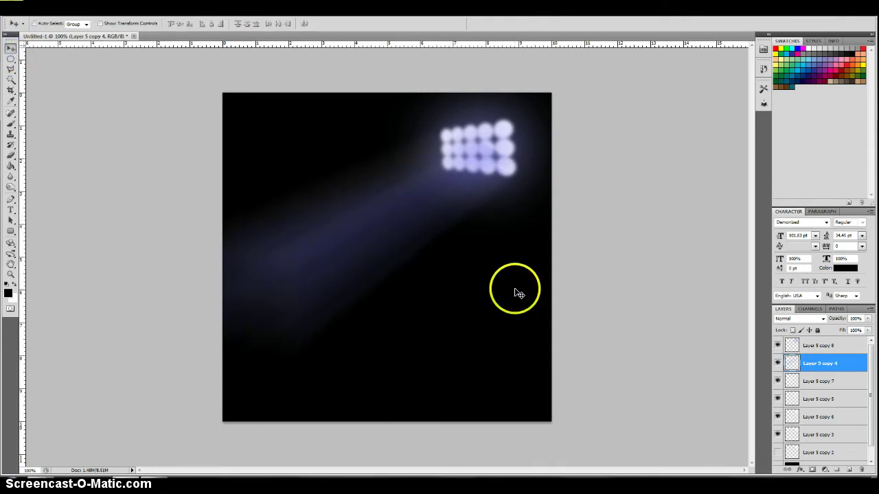
key(ctrl+t)
drag(508, 377, 510, 379)
key(Escape)
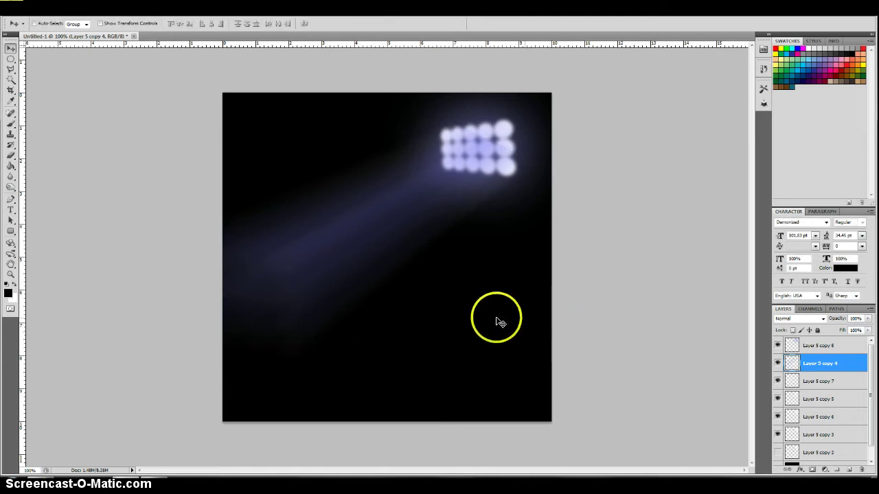
click(10, 155)
mouse_move(506, 89)
mouse_down()
mouse_move(491, 120)
mouse_move(513, 139)
mouse_move(546, 145)
mouse_move(471, 125)
mouse_move(513, 149)
mouse_move(480, 142)
mouse_move(449, 124)
mouse_move(506, 144)
mouse_move(457, 129)
mouse_move(506, 150)
mouse_up()
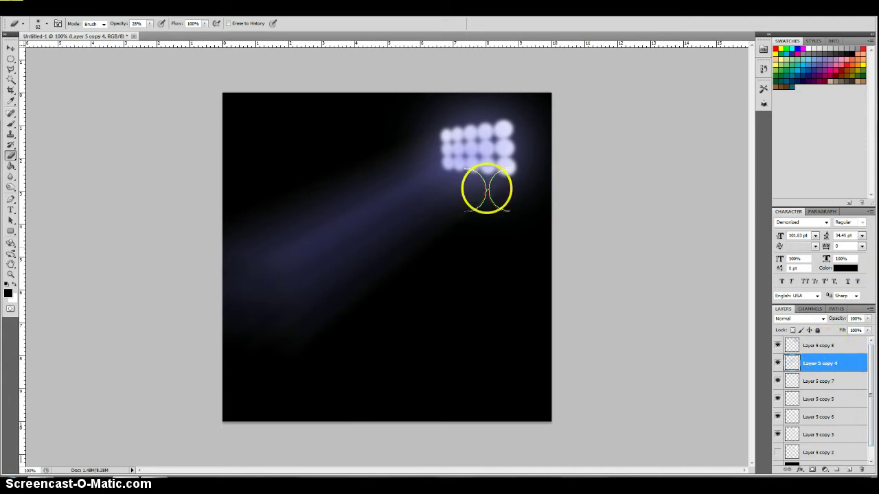
Create a new layer and fill a narrow vertical rectangle, running from the circle grid nearly to the canvas bottom, with black at 100% opacity.
drag(11, 59, 51, 60)
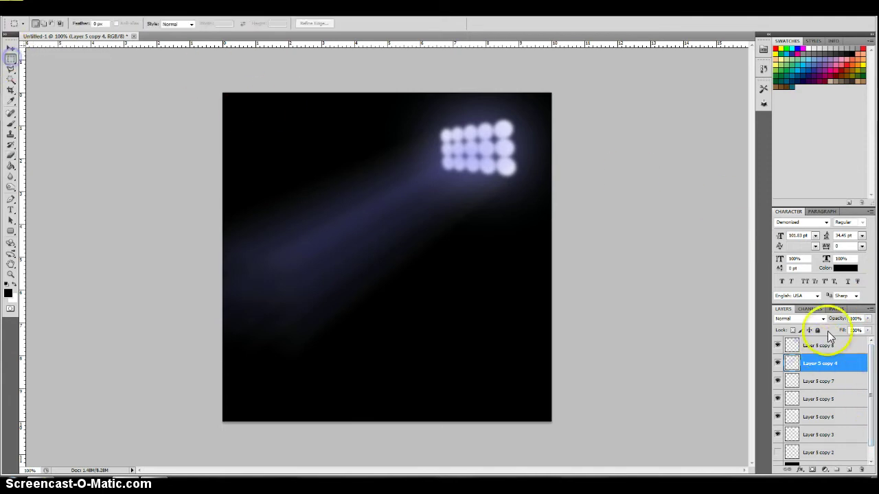
click(849, 469)
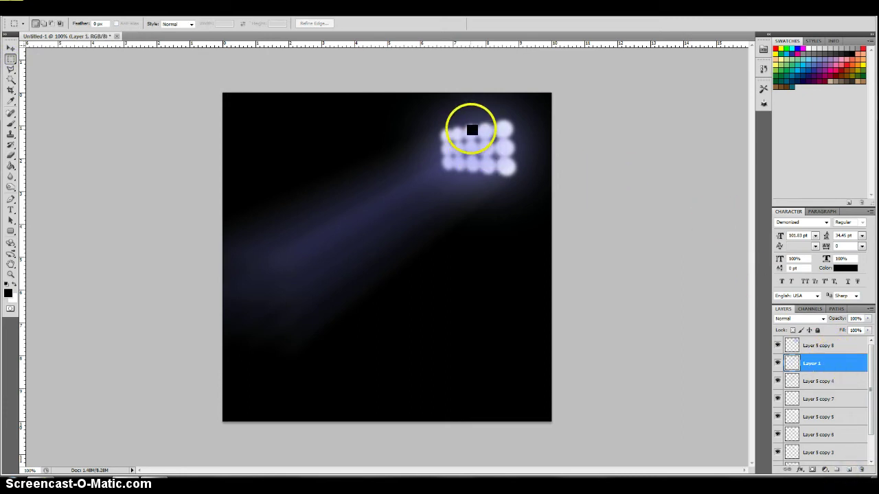
drag(471, 129, 478, 412)
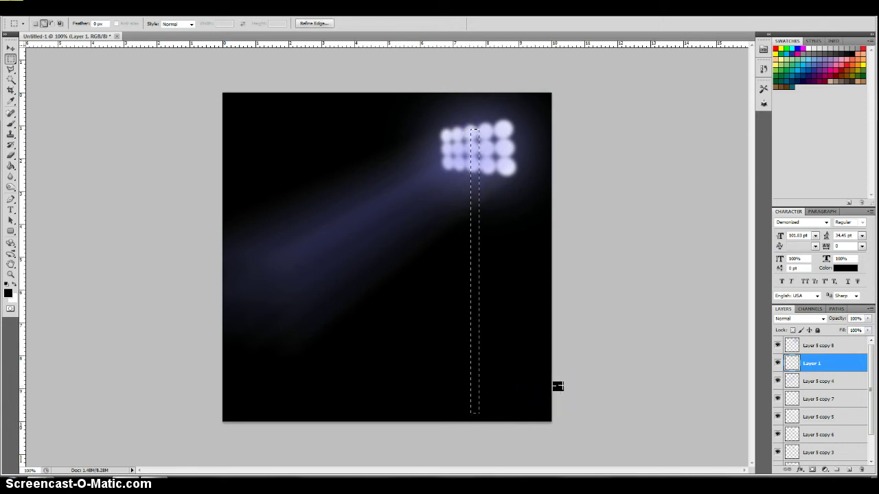
key(shift+F5)
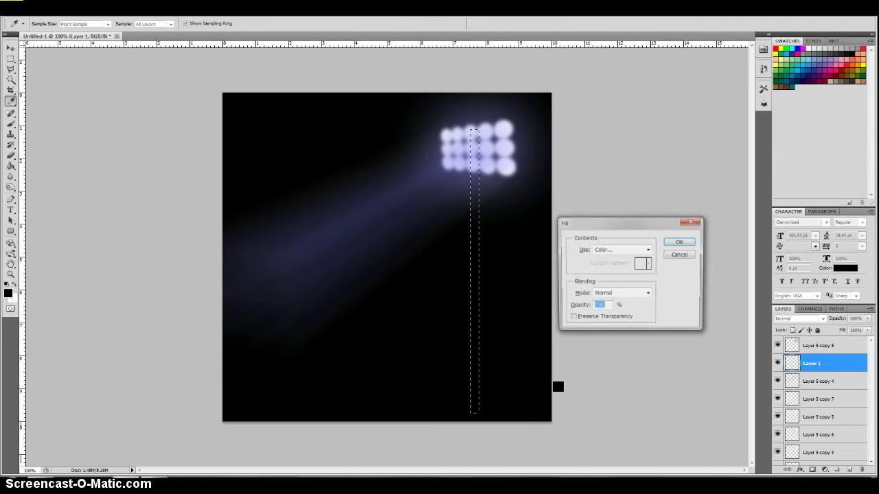
click(649, 250)
click(616, 316)
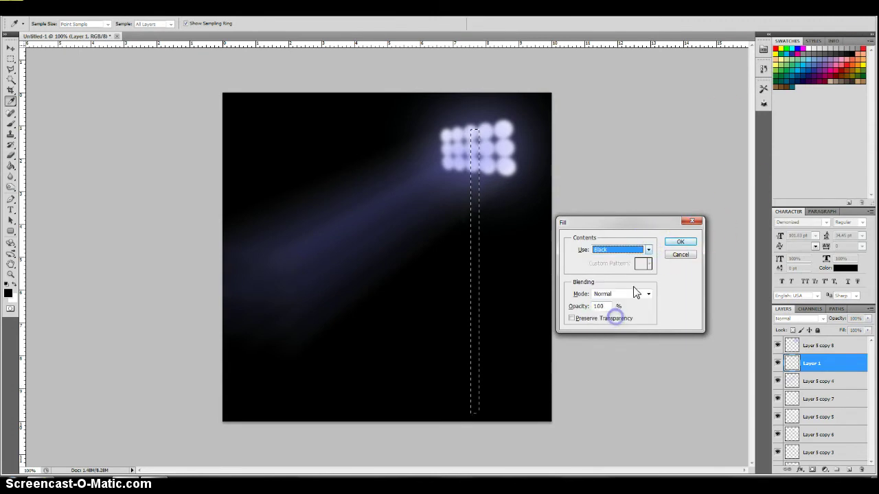
click(679, 241)
key(m)
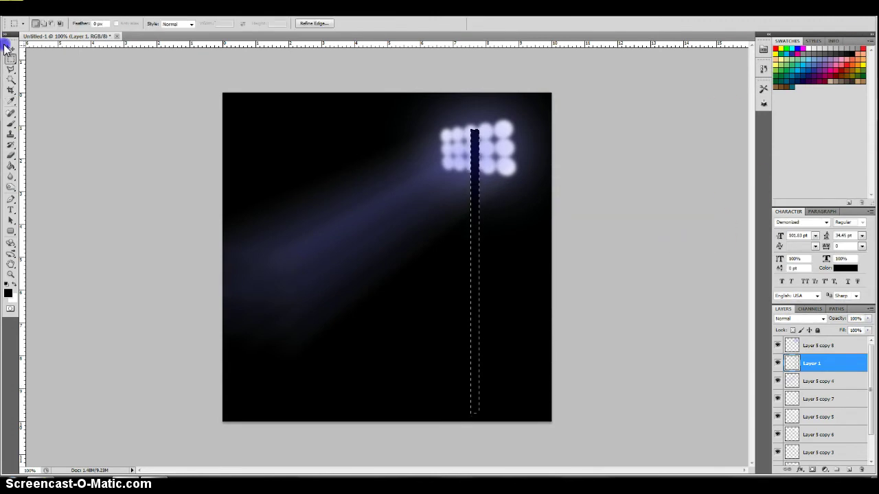
Deselect, place Layer 1 between Layer 5 copy 7 and Layer 5 copy 5, and lower the black pole to start at the grid's bottom row.
click(850, 366)
drag(850, 365, 853, 419)
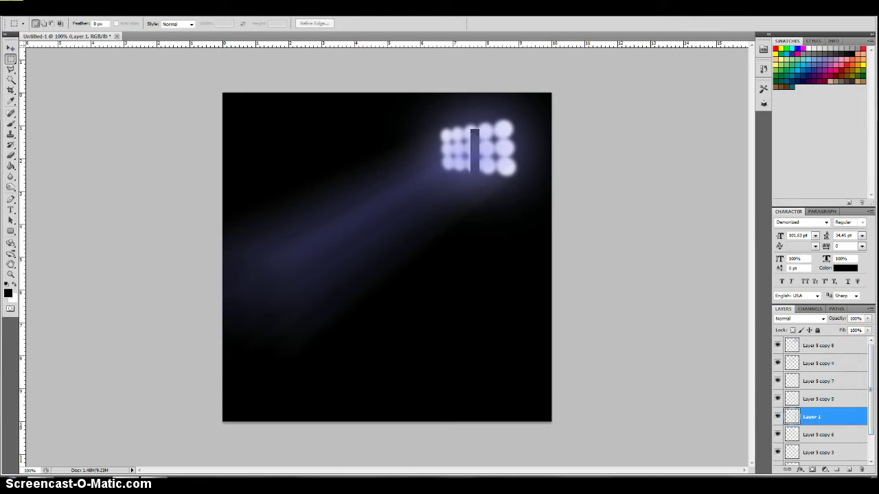
drag(838, 423, 838, 389)
scroll(838, 388, down, 2)
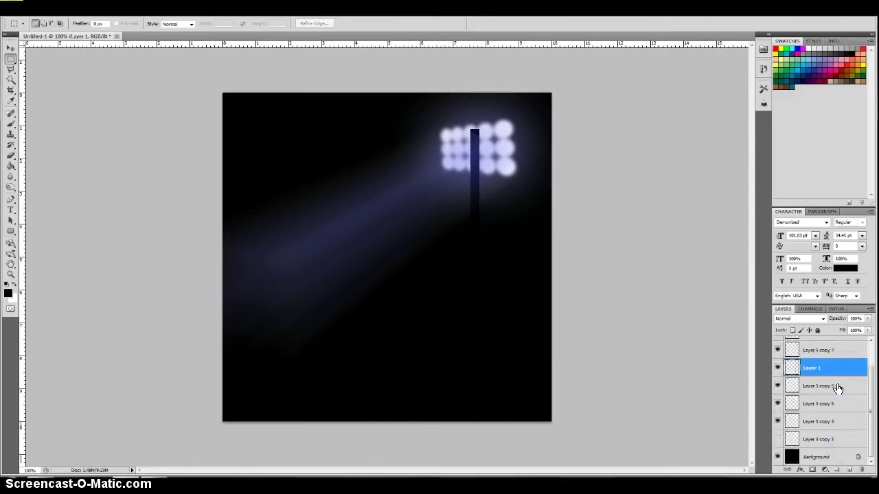
click(10, 49)
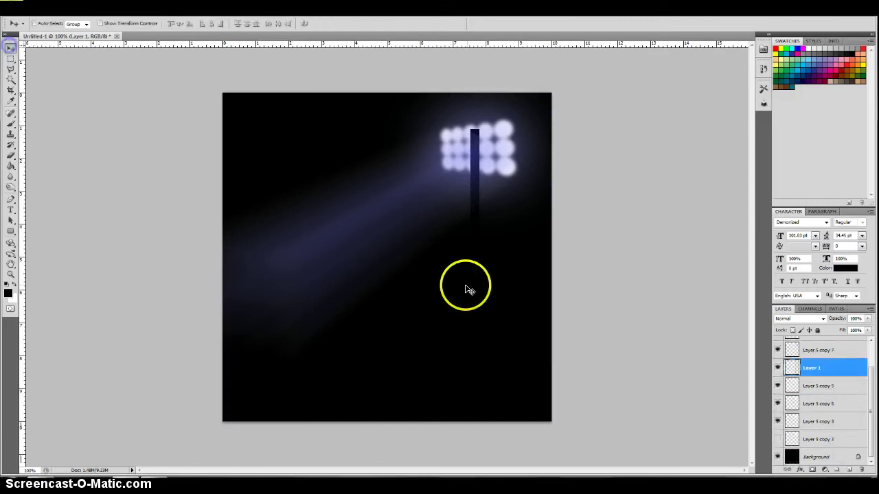
drag(500, 248, 510, 278)
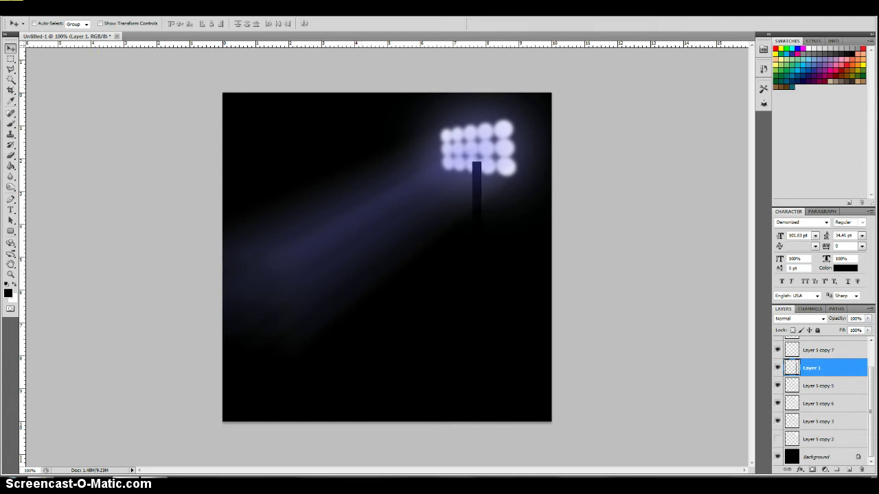
Erase the top end of the black pole where it overlaps the bottom row of circles, using the Eraser at 28% opacity.
click(10, 155)
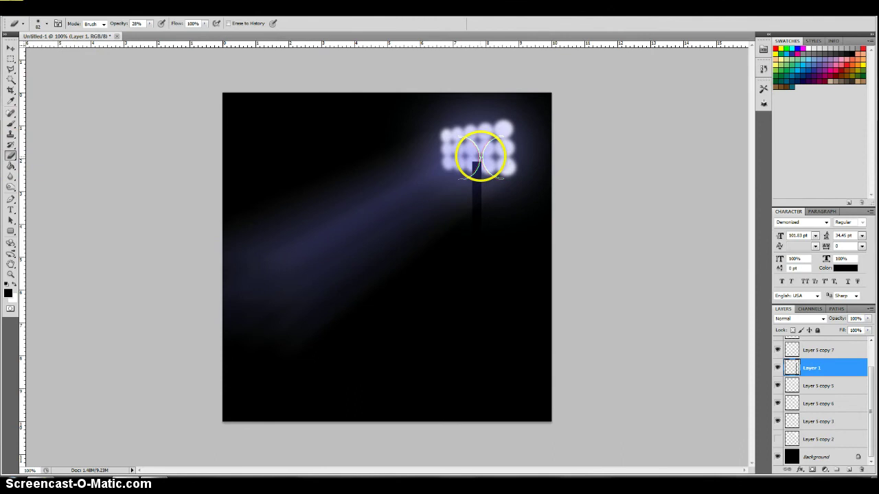
drag(481, 154, 482, 157)
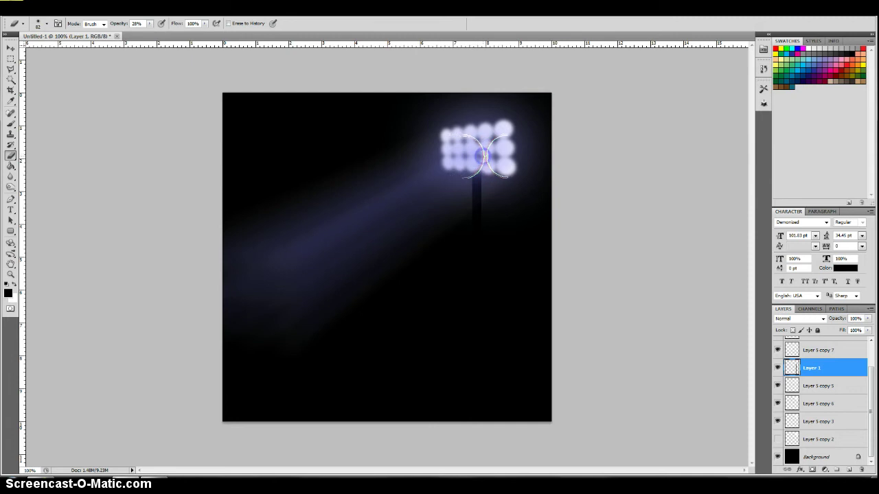
drag(474, 156, 480, 156)
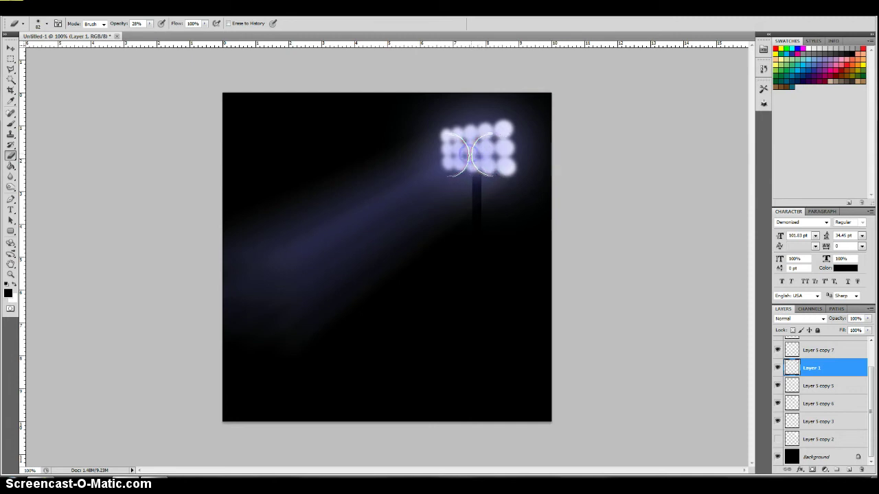
mouse_move(536, 127)
mouse_down()
mouse_move(544, 133)
mouse_move(528, 116)
mouse_move(477, 143)
mouse_move(489, 155)
mouse_up()
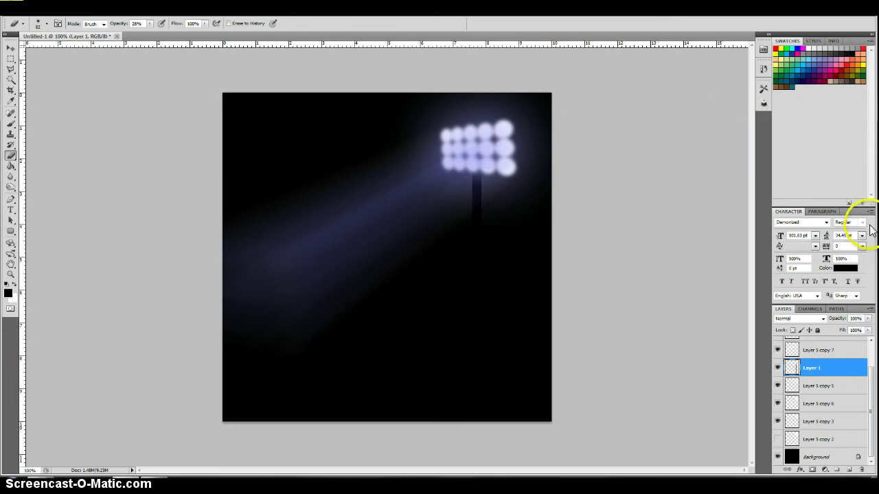
Reduce the opacity of the black pole's layer, Layer 1, to 27%.
click(868, 318)
drag(871, 327, 835, 328)
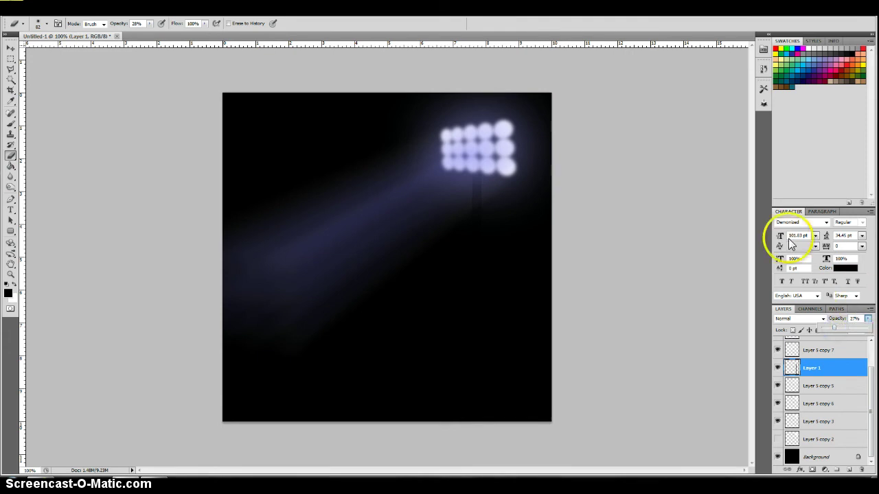
click(721, 186)
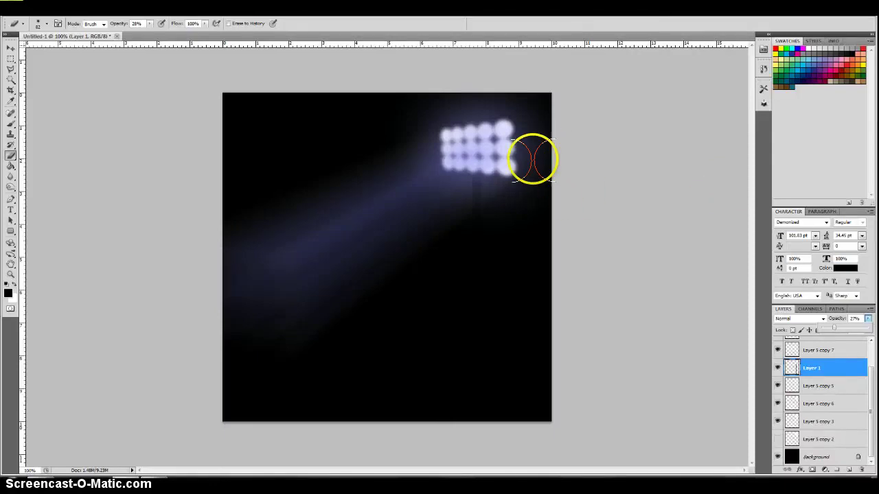
mouse_move(457, 128)
mouse_down()
mouse_move(457, 160)
mouse_move(489, 146)
mouse_up()
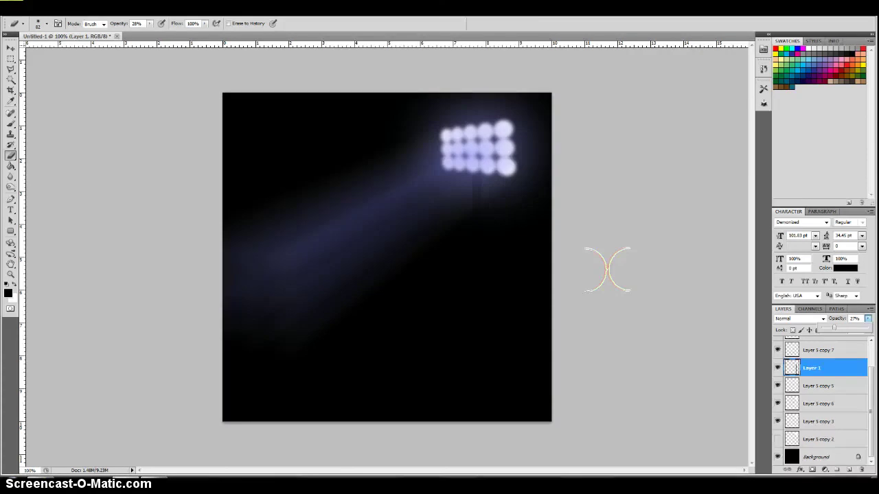
click(581, 284)
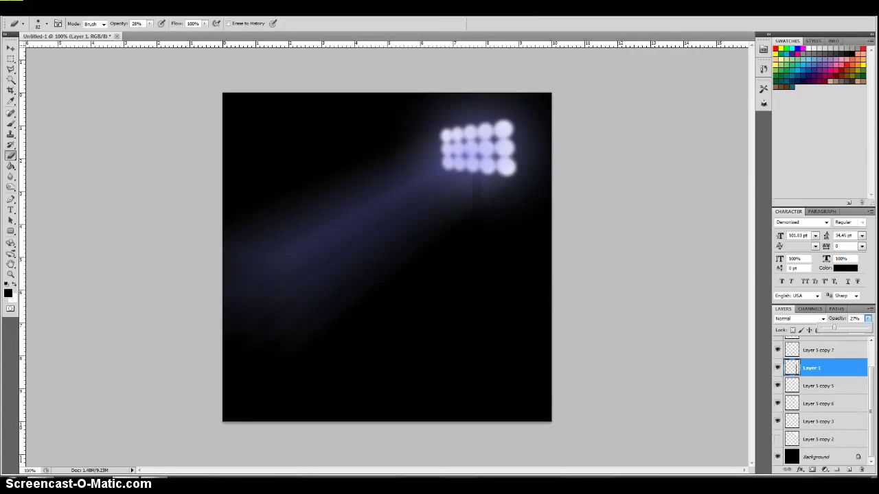